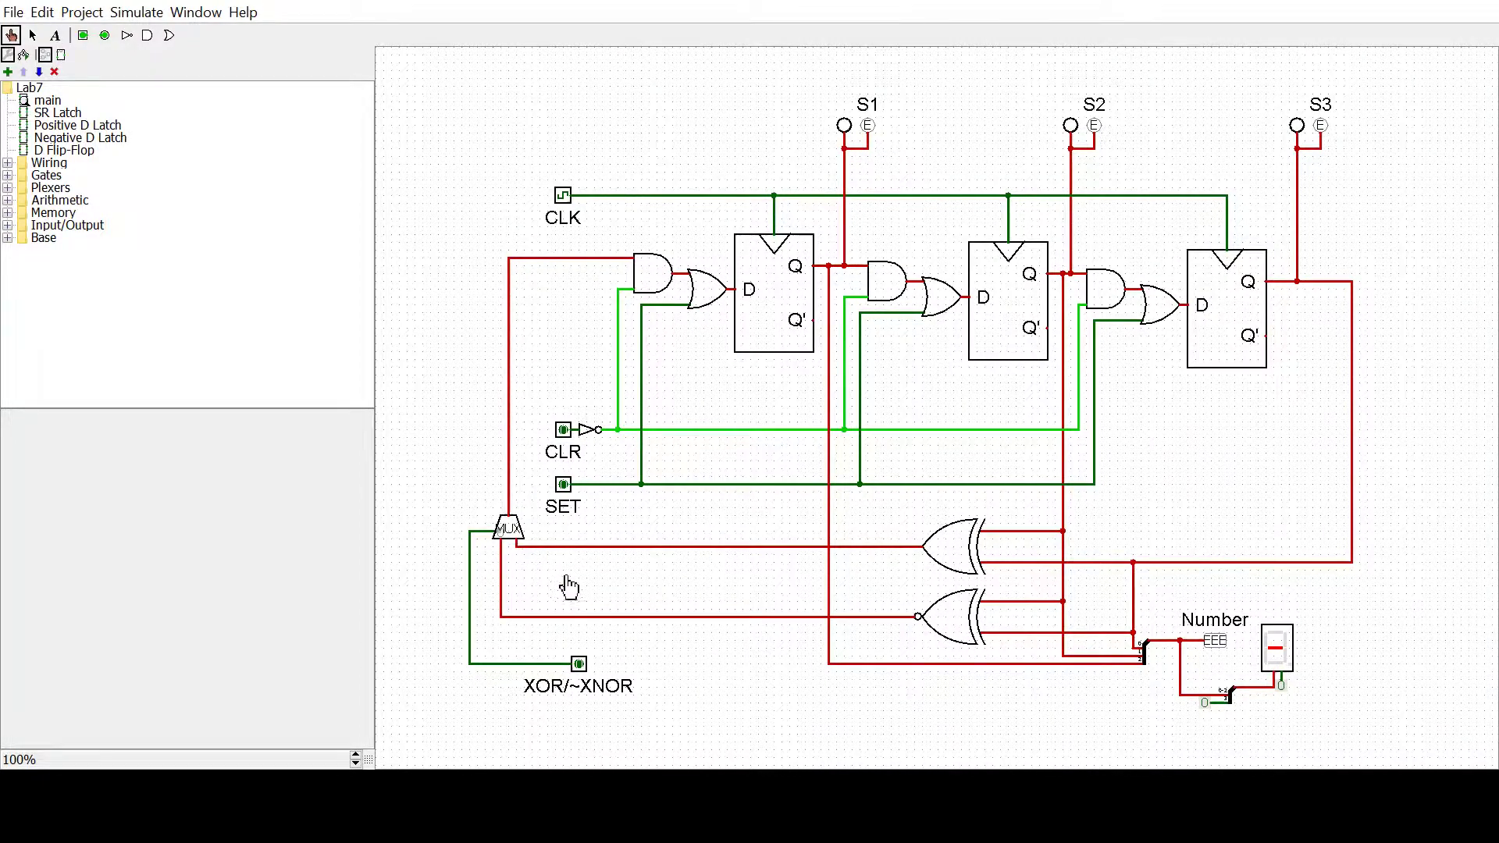
Step: Toggle the XOR/~XNOR feedback input several times, leaving it at 1
left_click(580, 671)
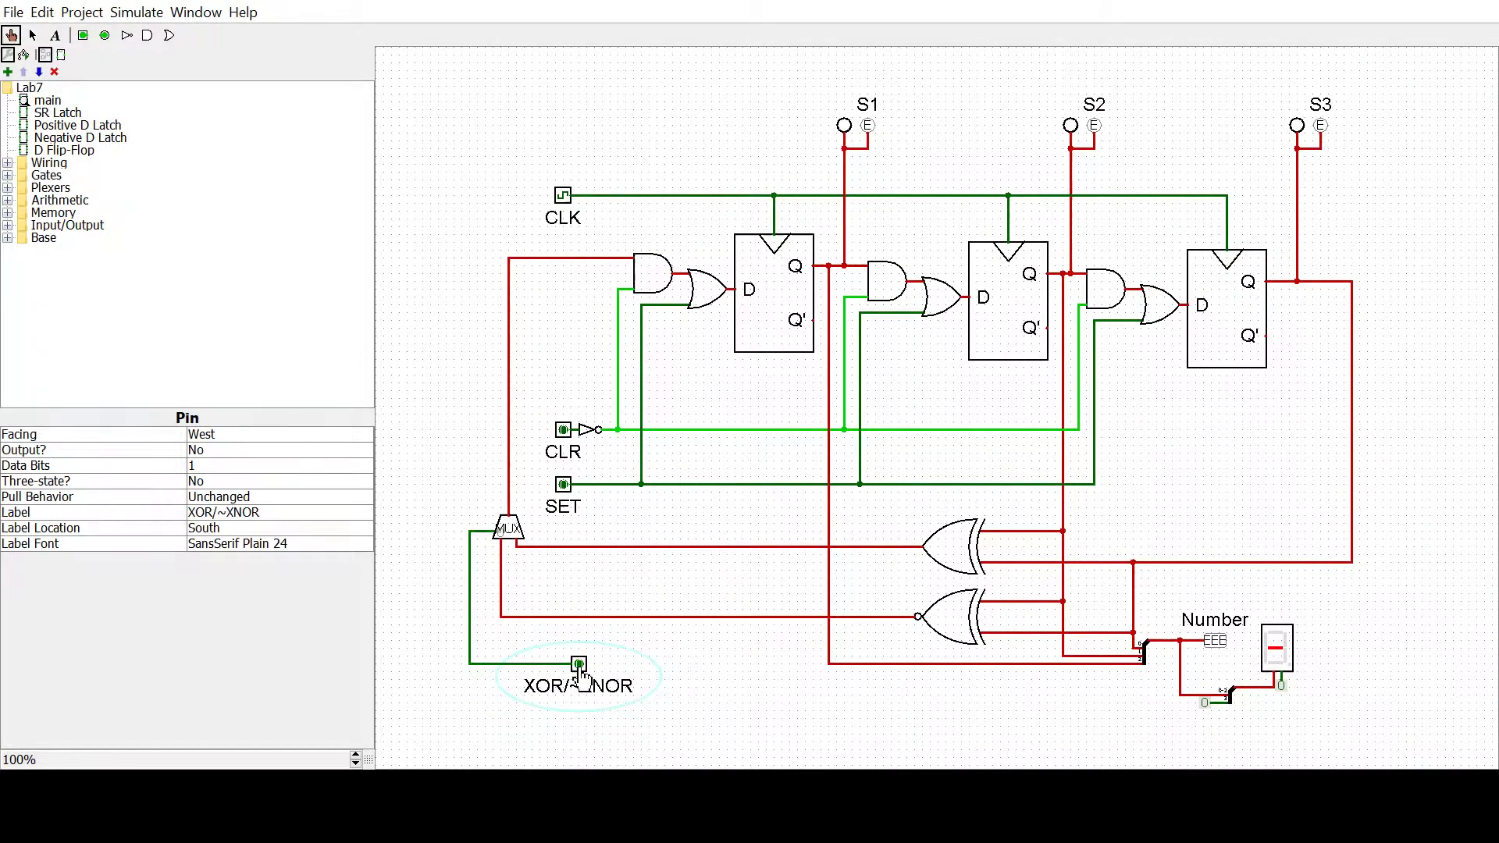
left_click(580, 665)
left_click(579, 665)
left_click(579, 665)
left_click(579, 665)
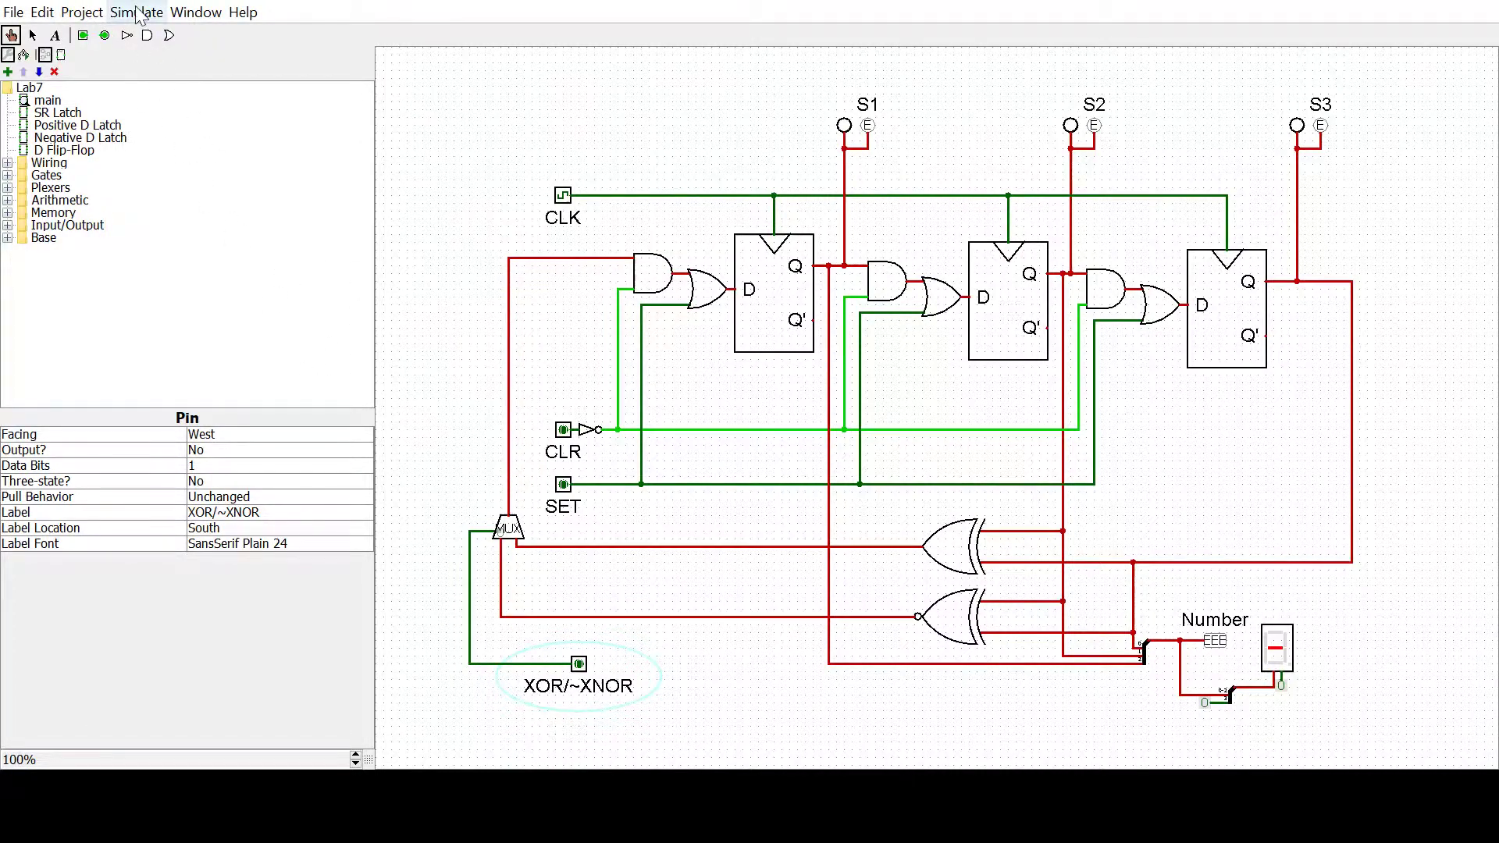
left_click(580, 664)
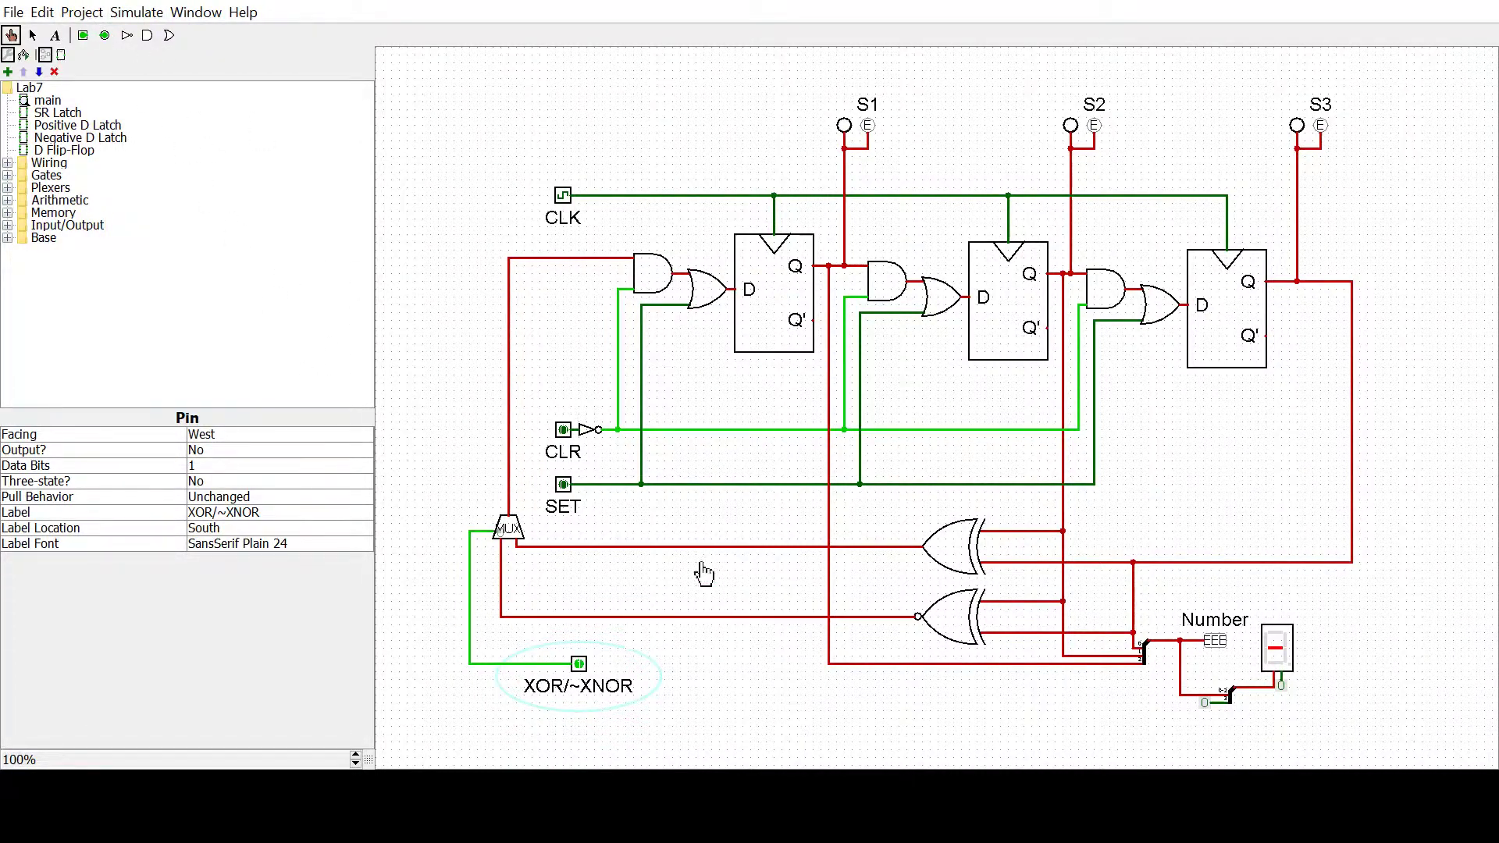
left_click(580, 666)
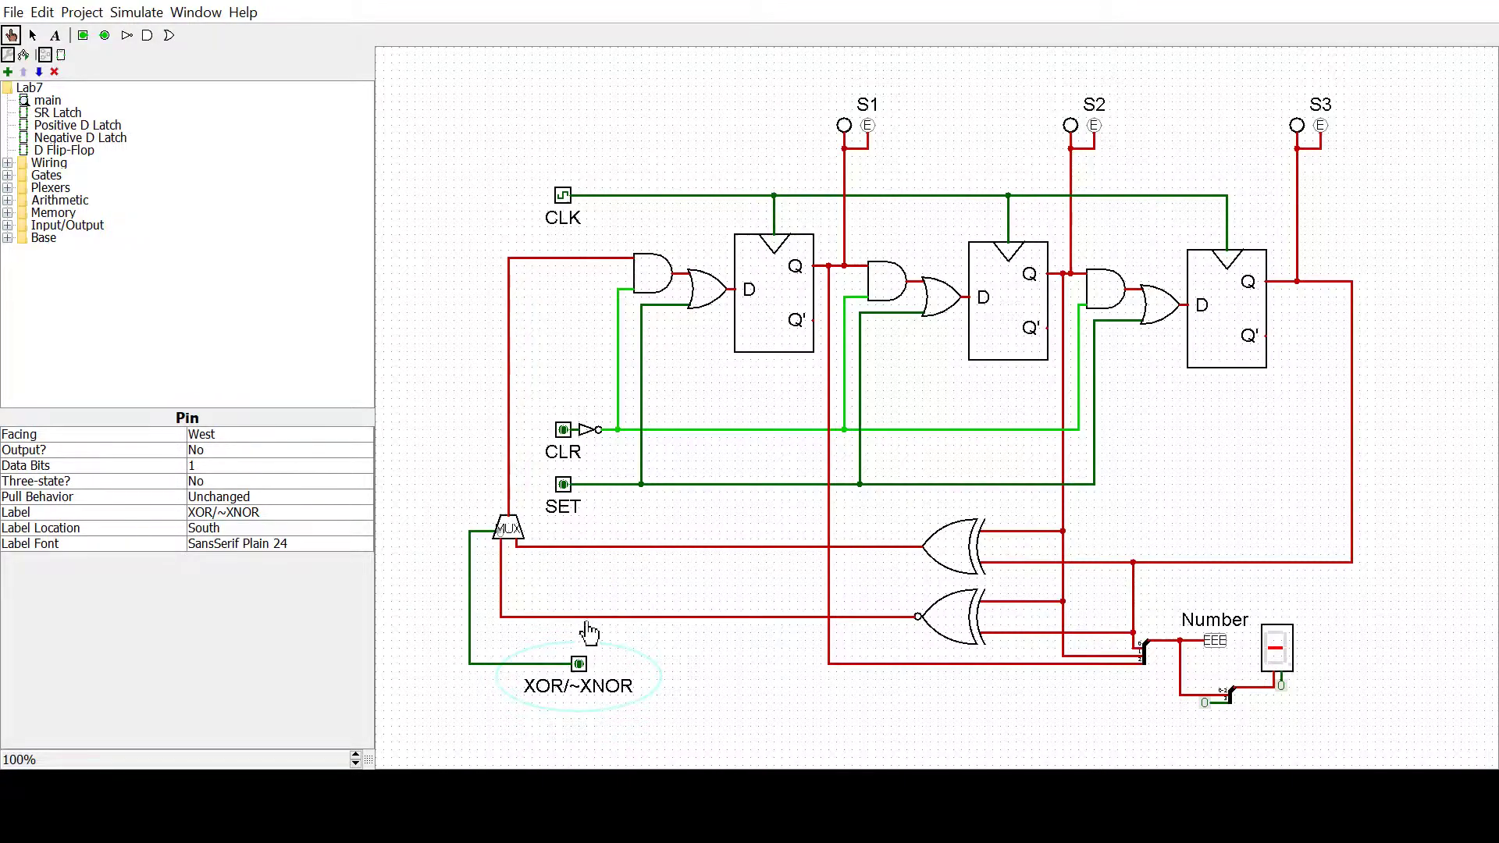
left_click(580, 664)
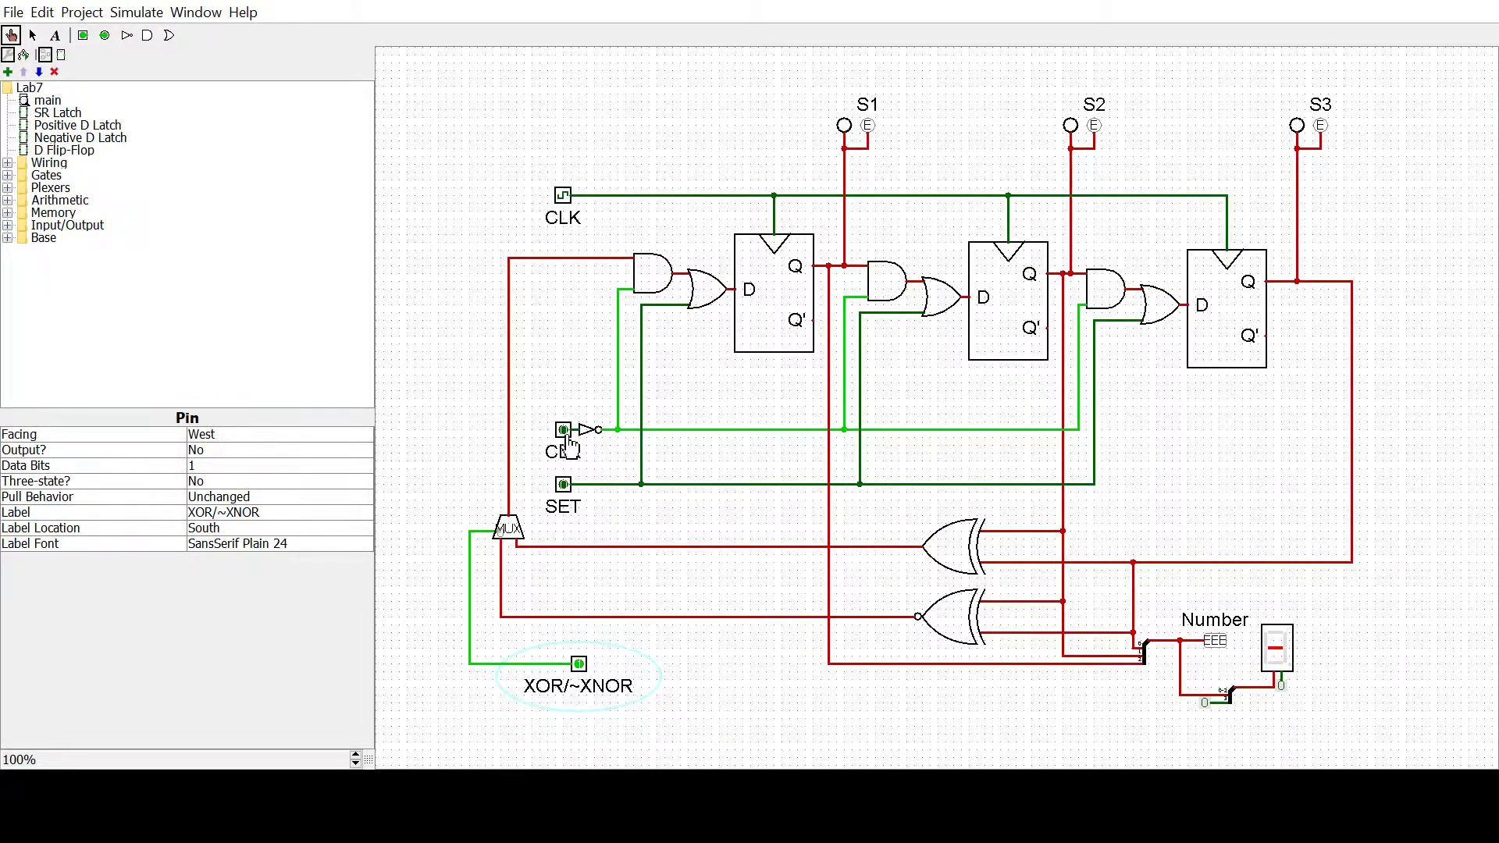
Step: Preset the register to 111 with SET and a CLK pulse, then drop SET
left_click(563, 484)
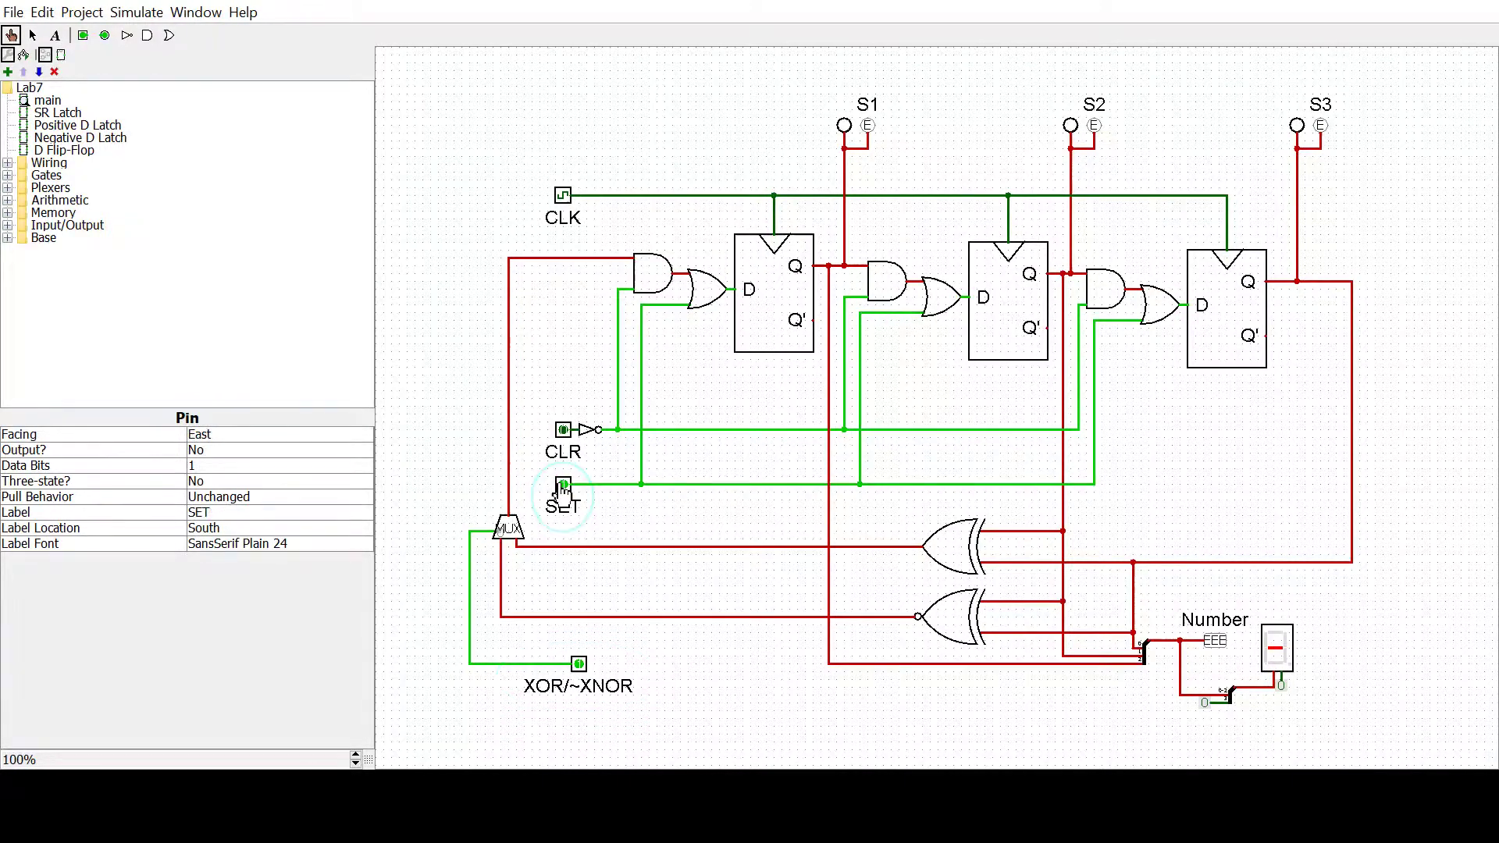
left_click(565, 199)
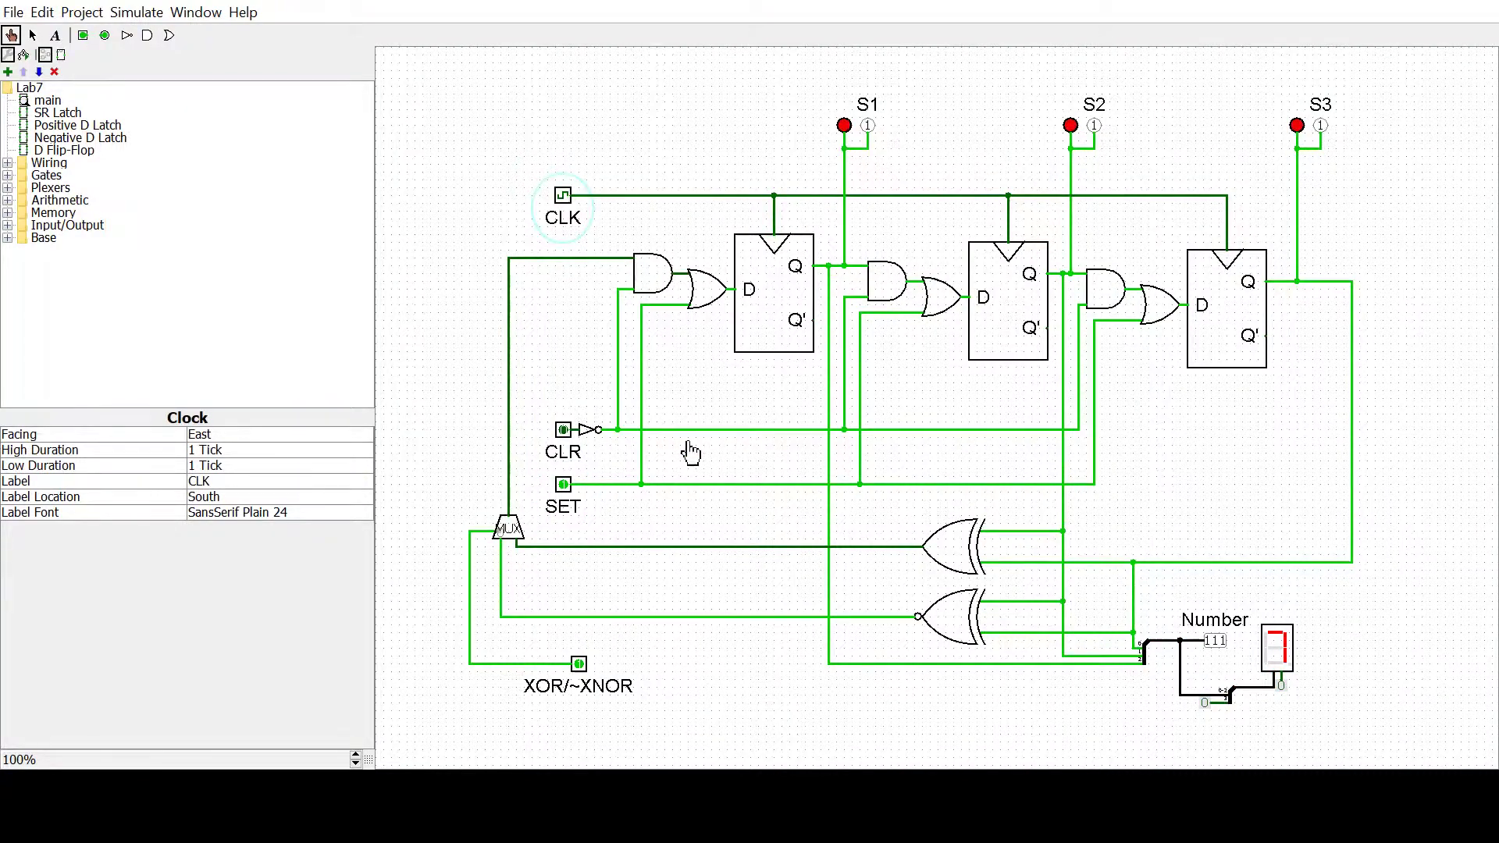
left_click(563, 485)
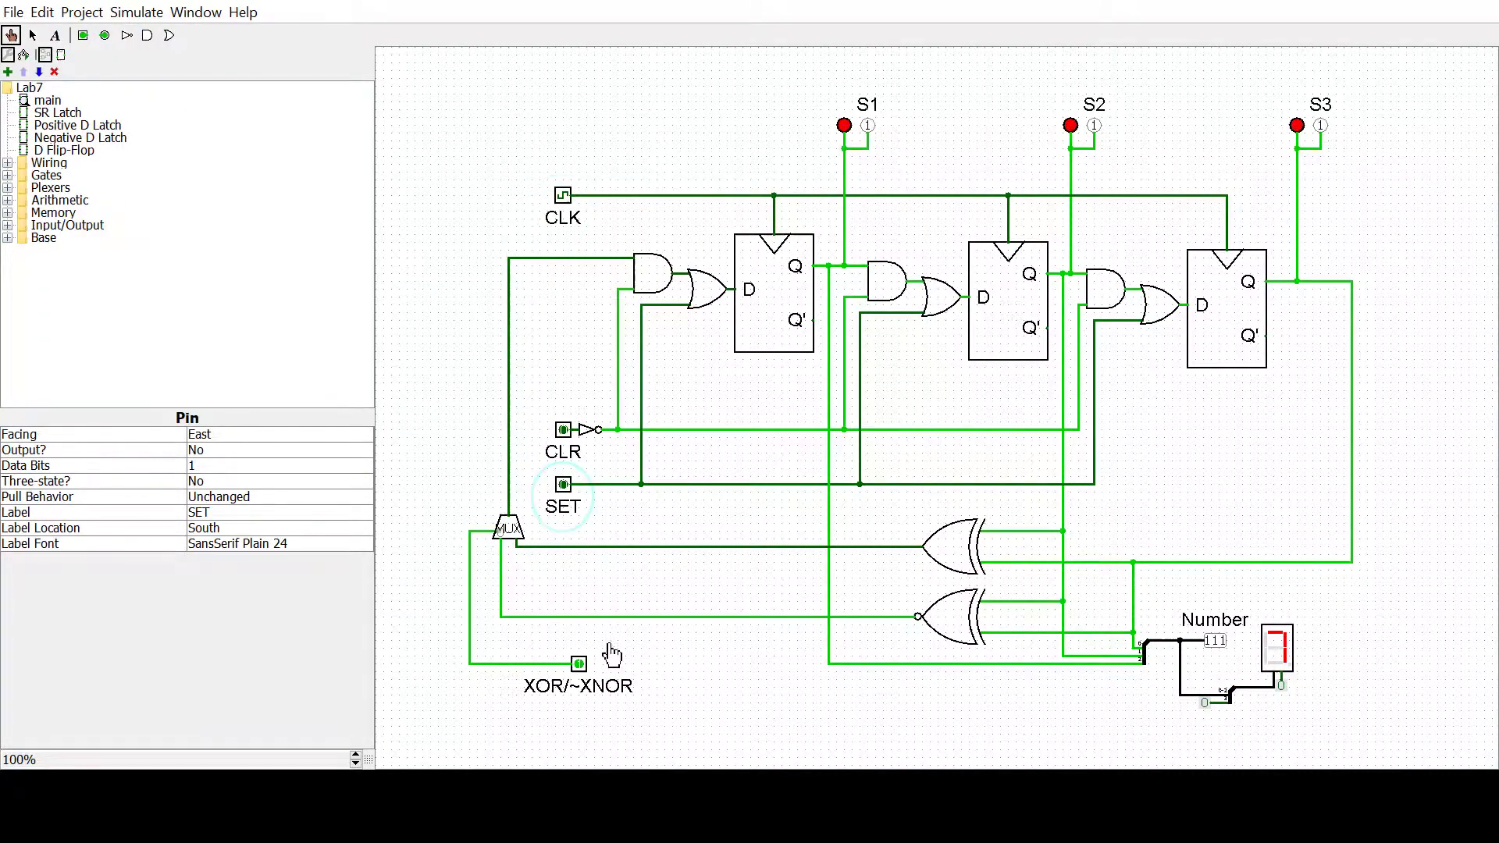
left_click(139, 17)
Step: Run the clock at a 2 Hz tick frequency so the counter cycles to 3
mouse_move(195, 227)
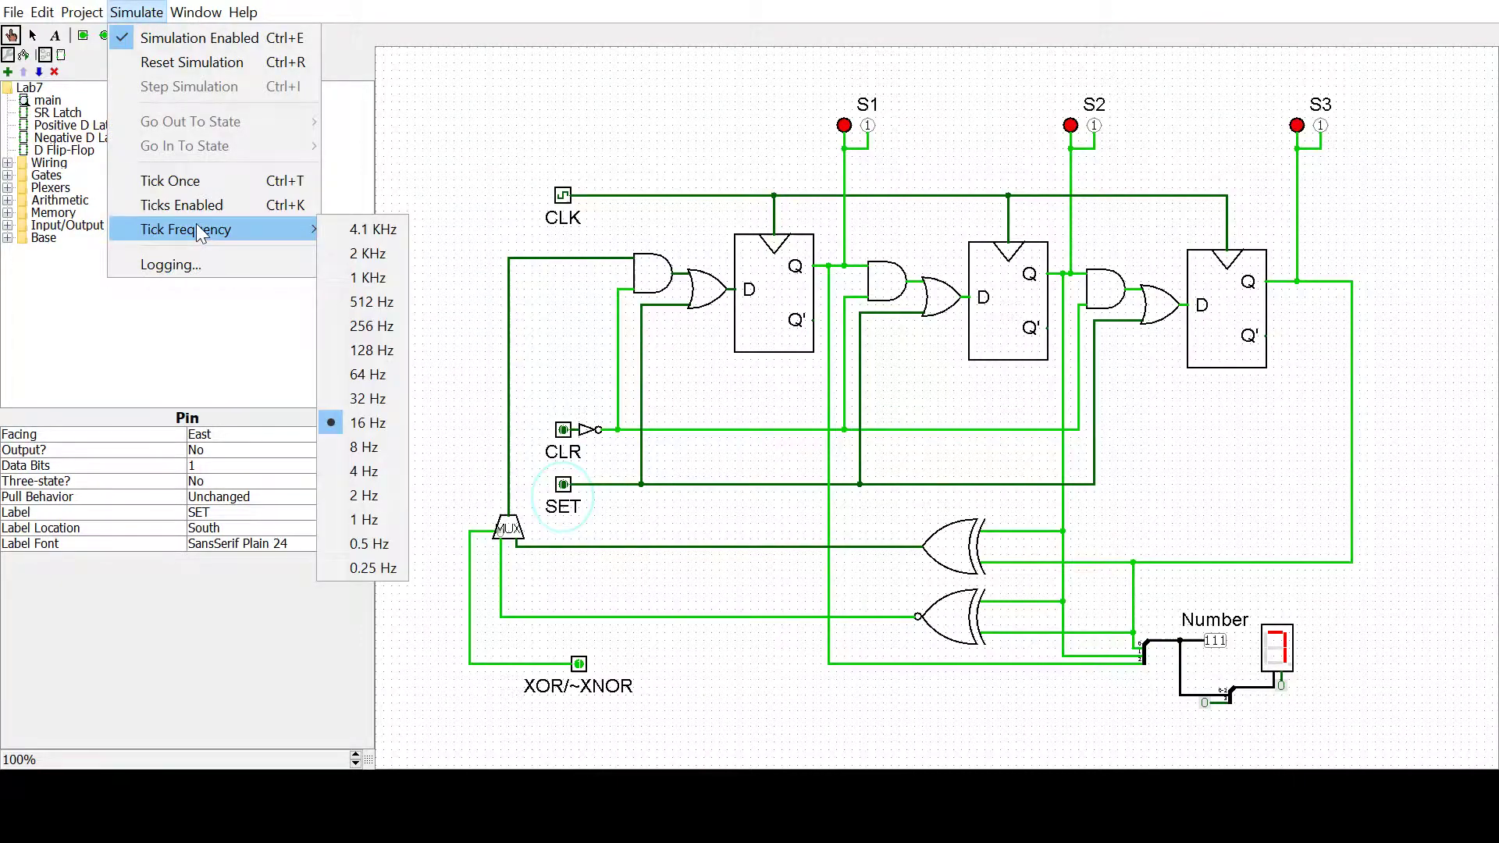
left_click(381, 495)
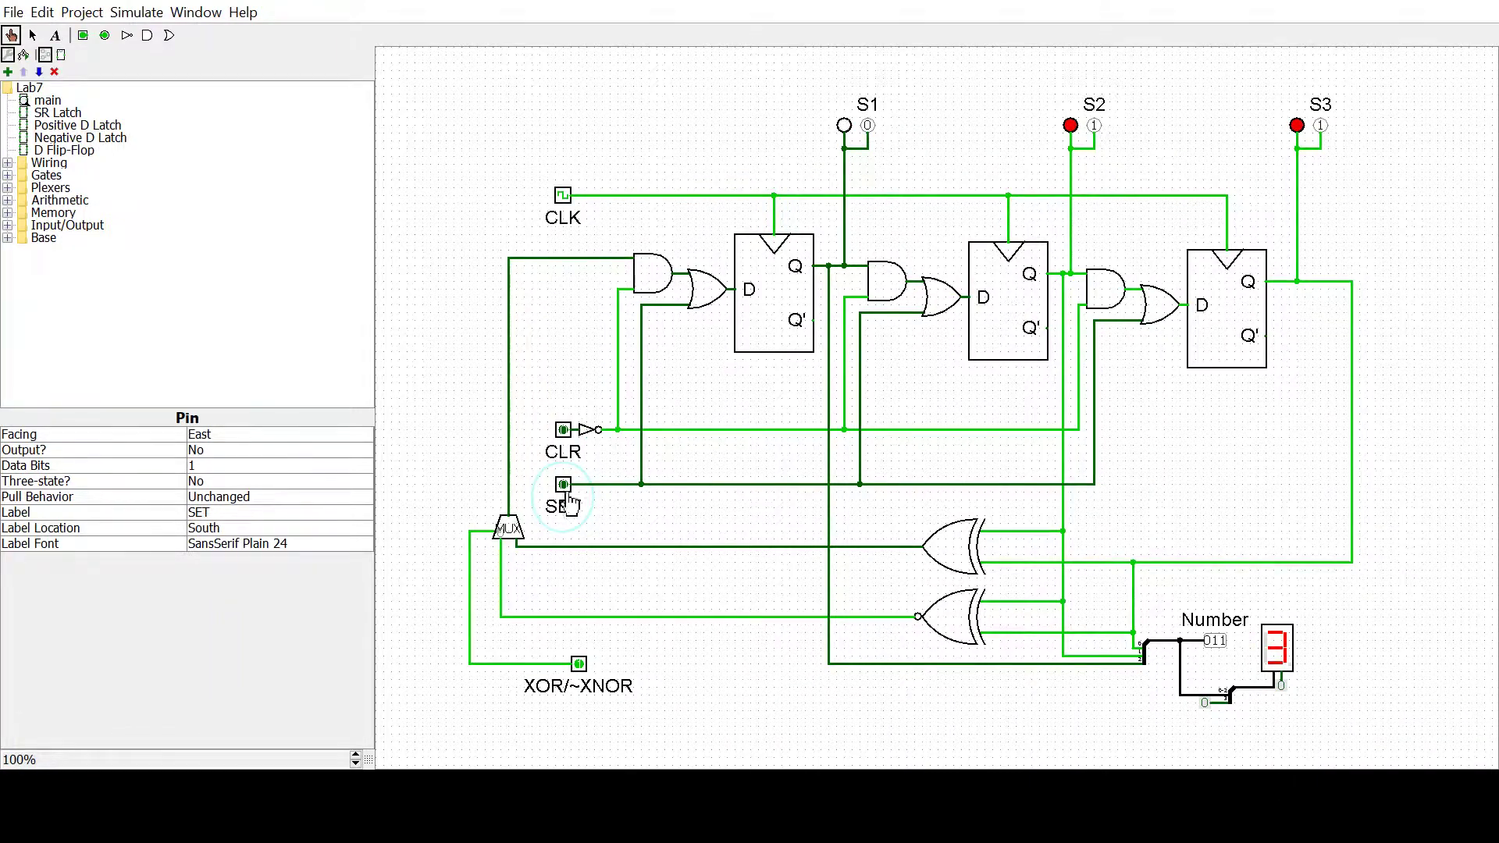
Step: Pulse CLK and toggle CLR to step and reset the register
left_click(564, 198)
left_click(564, 199)
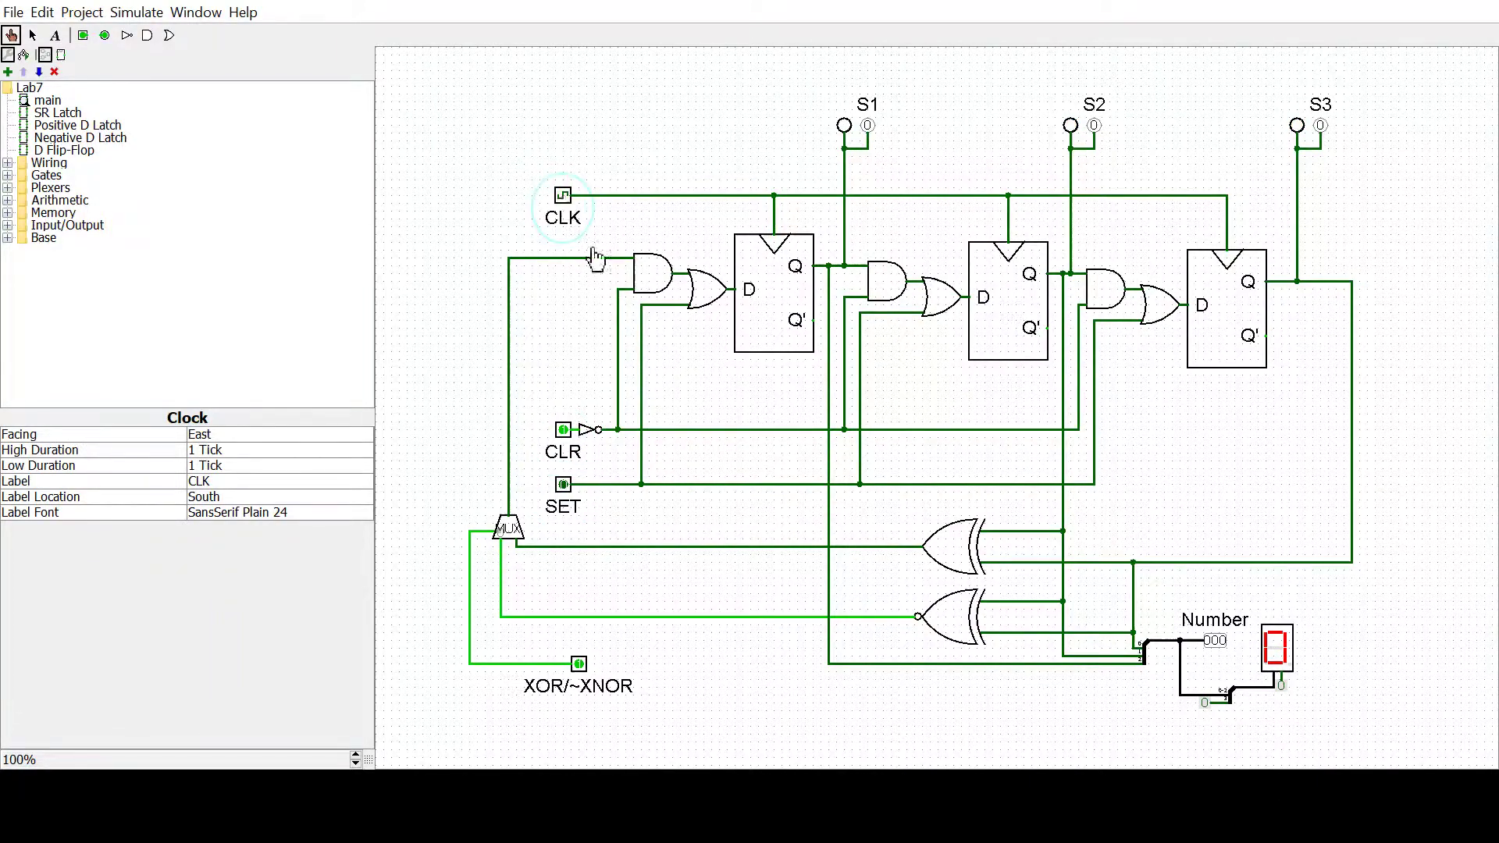
left_click(563, 432)
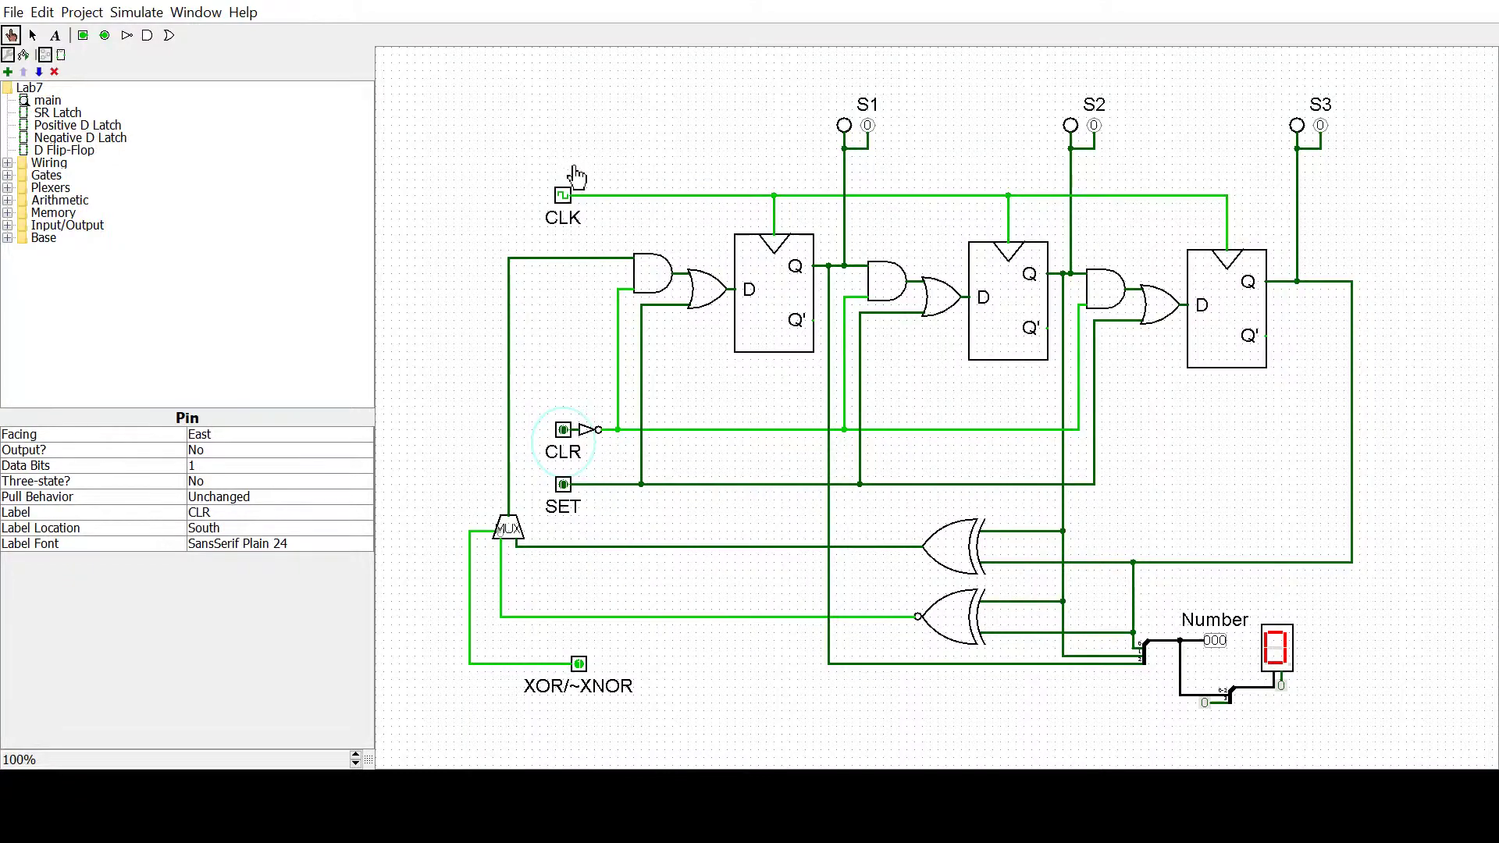
left_click(563, 195)
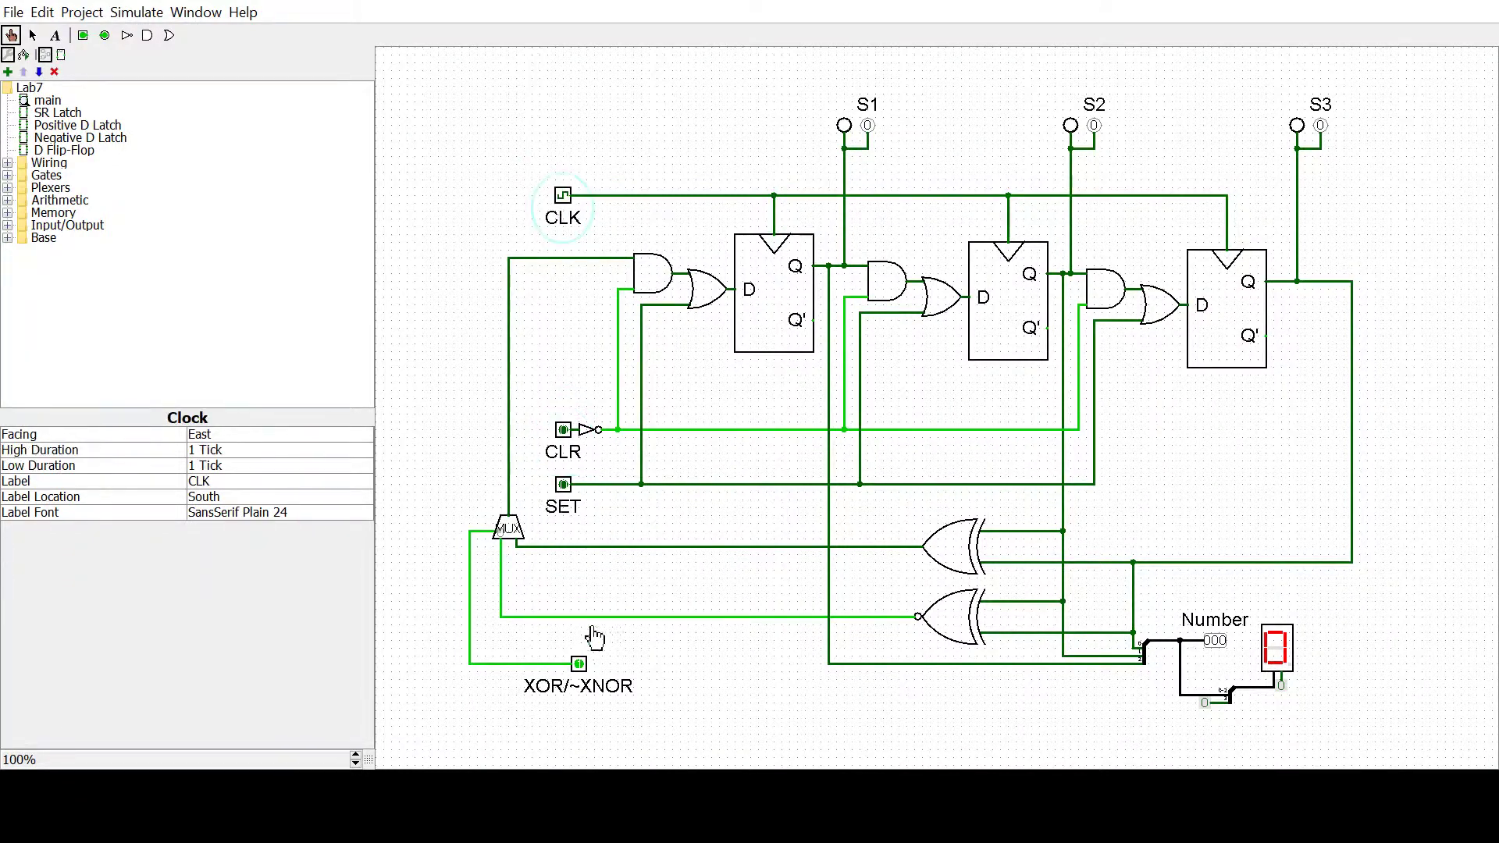
Step: Set XOR/~XNOR to 0, clear the register to 000, then release CLR
left_click(578, 676)
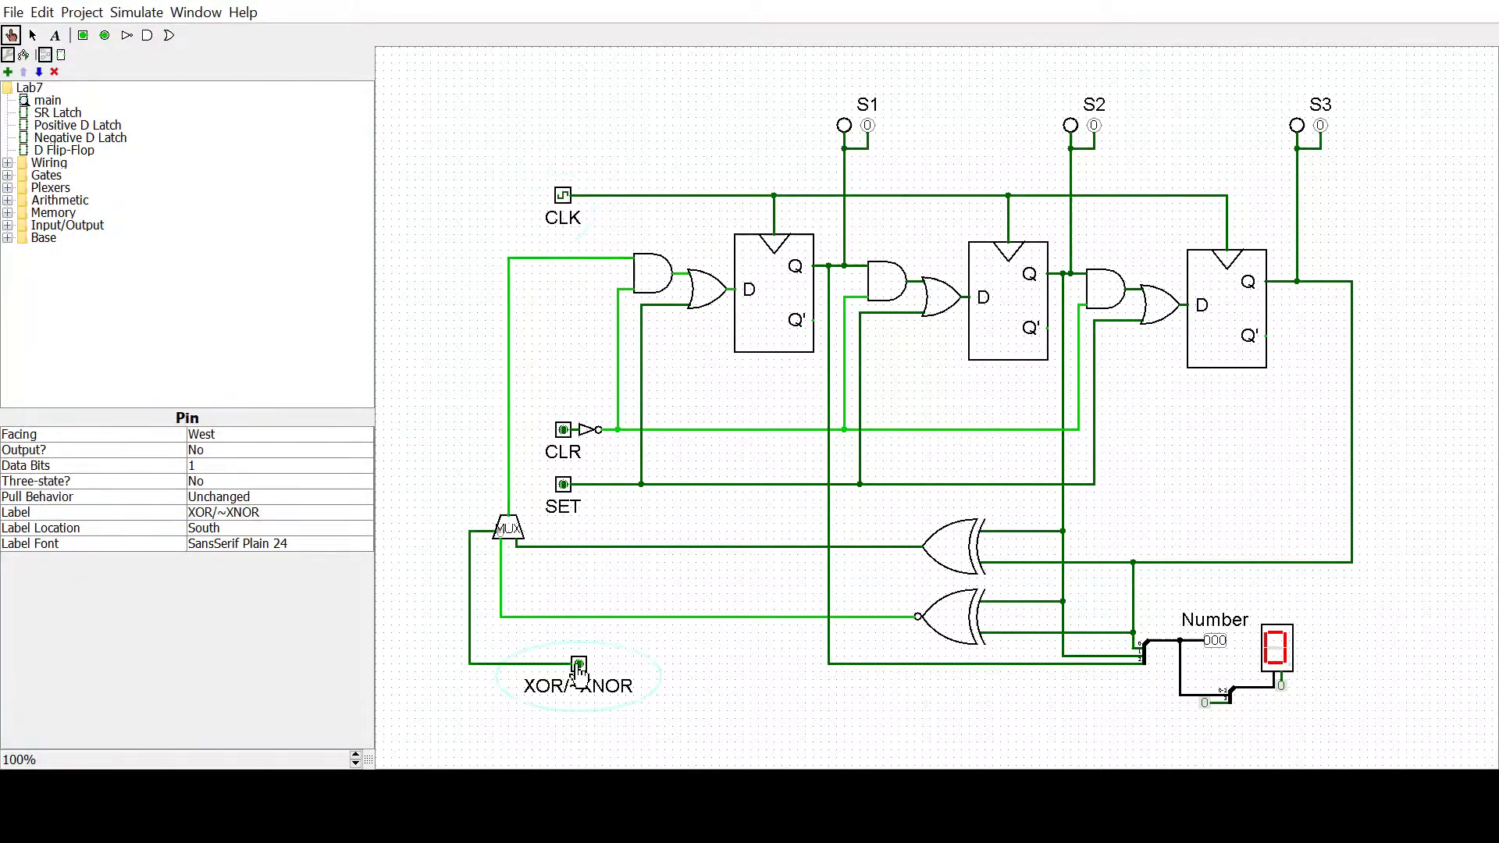
left_click(562, 429)
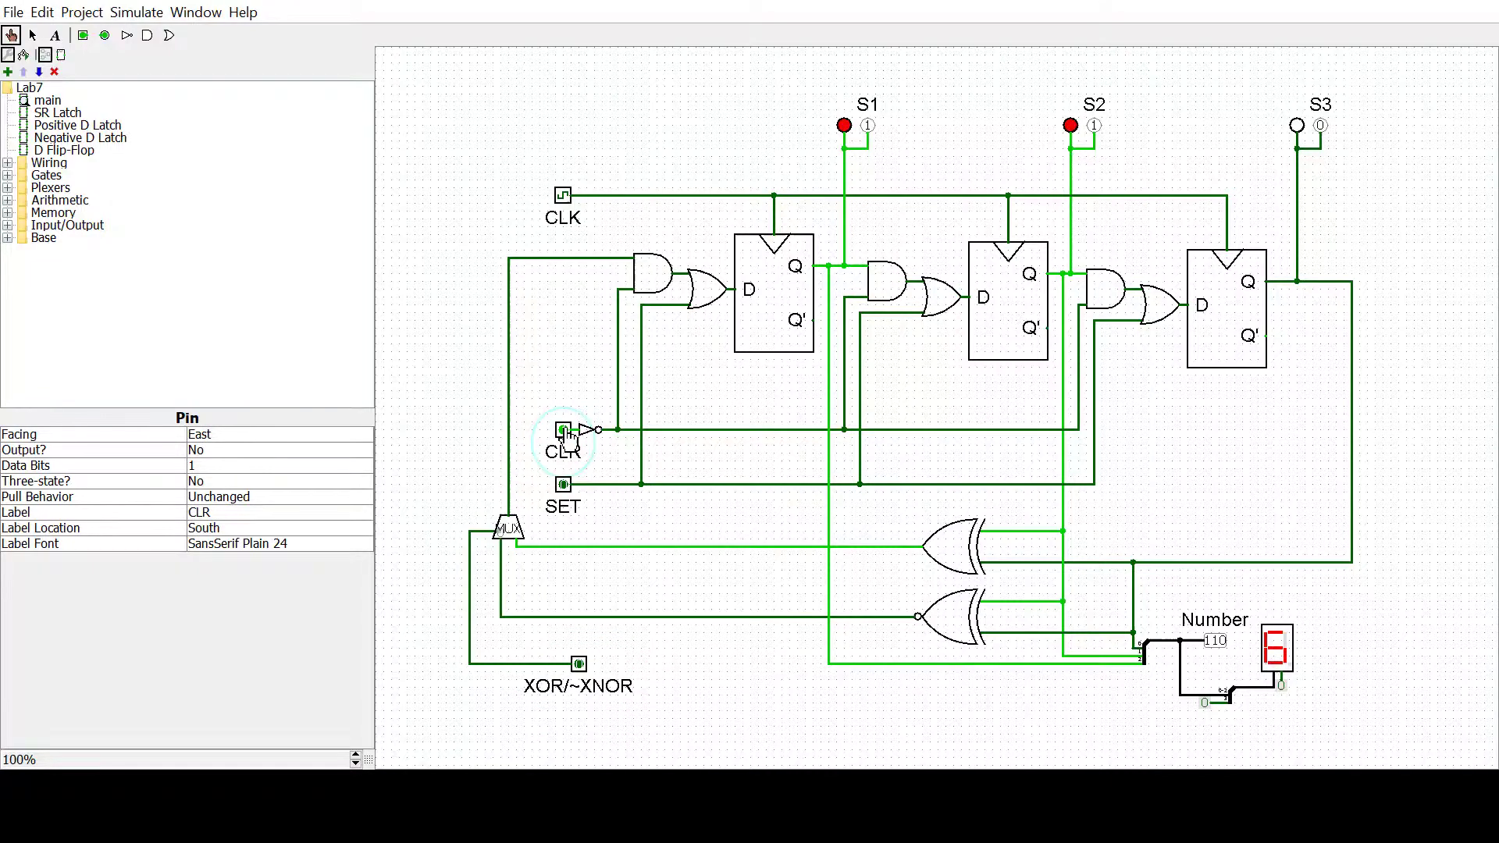
left_click(565, 197)
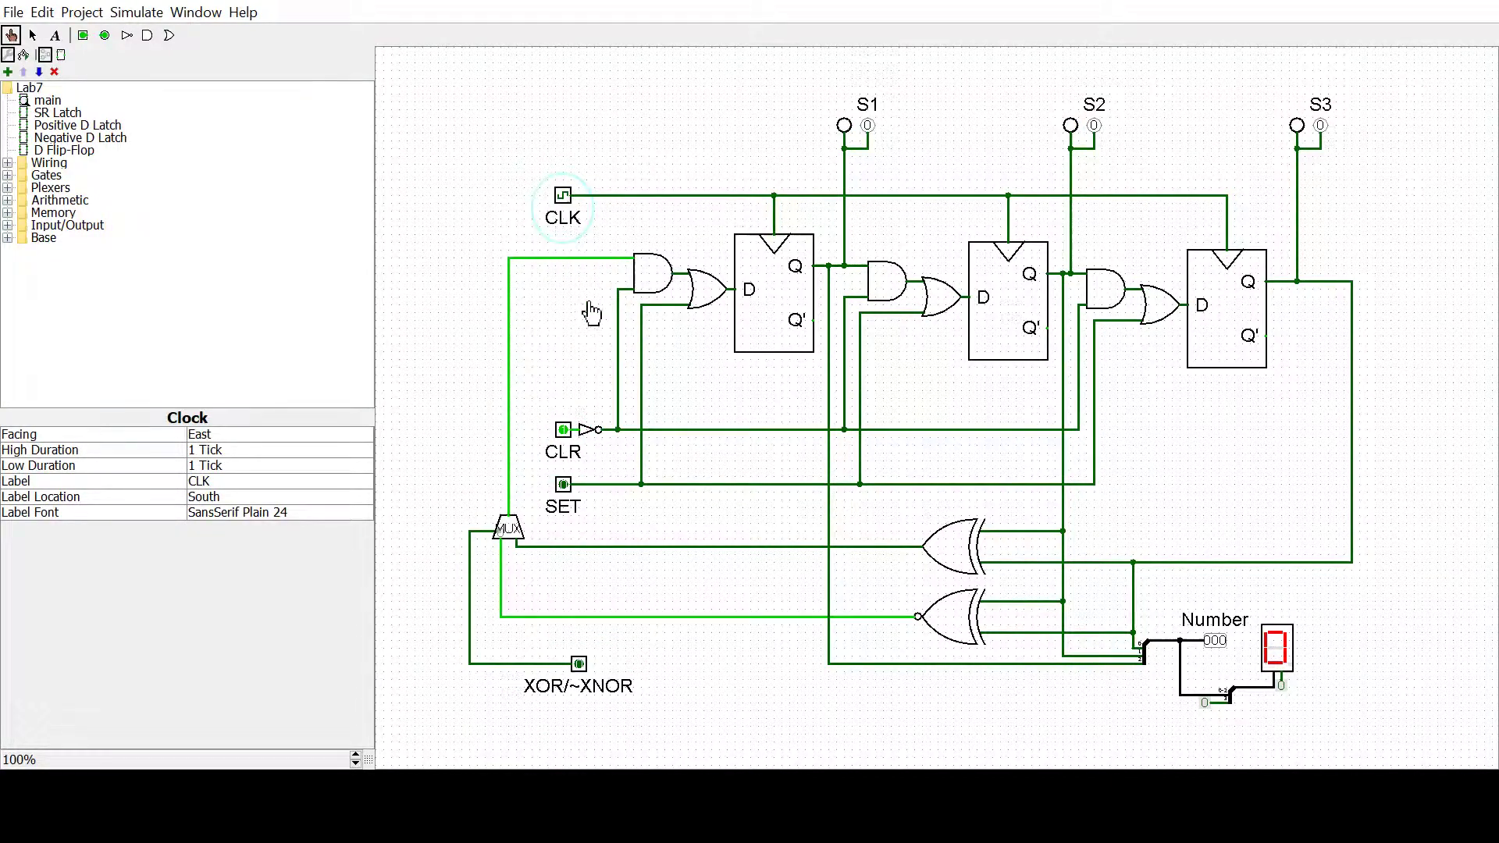
left_click(562, 431)
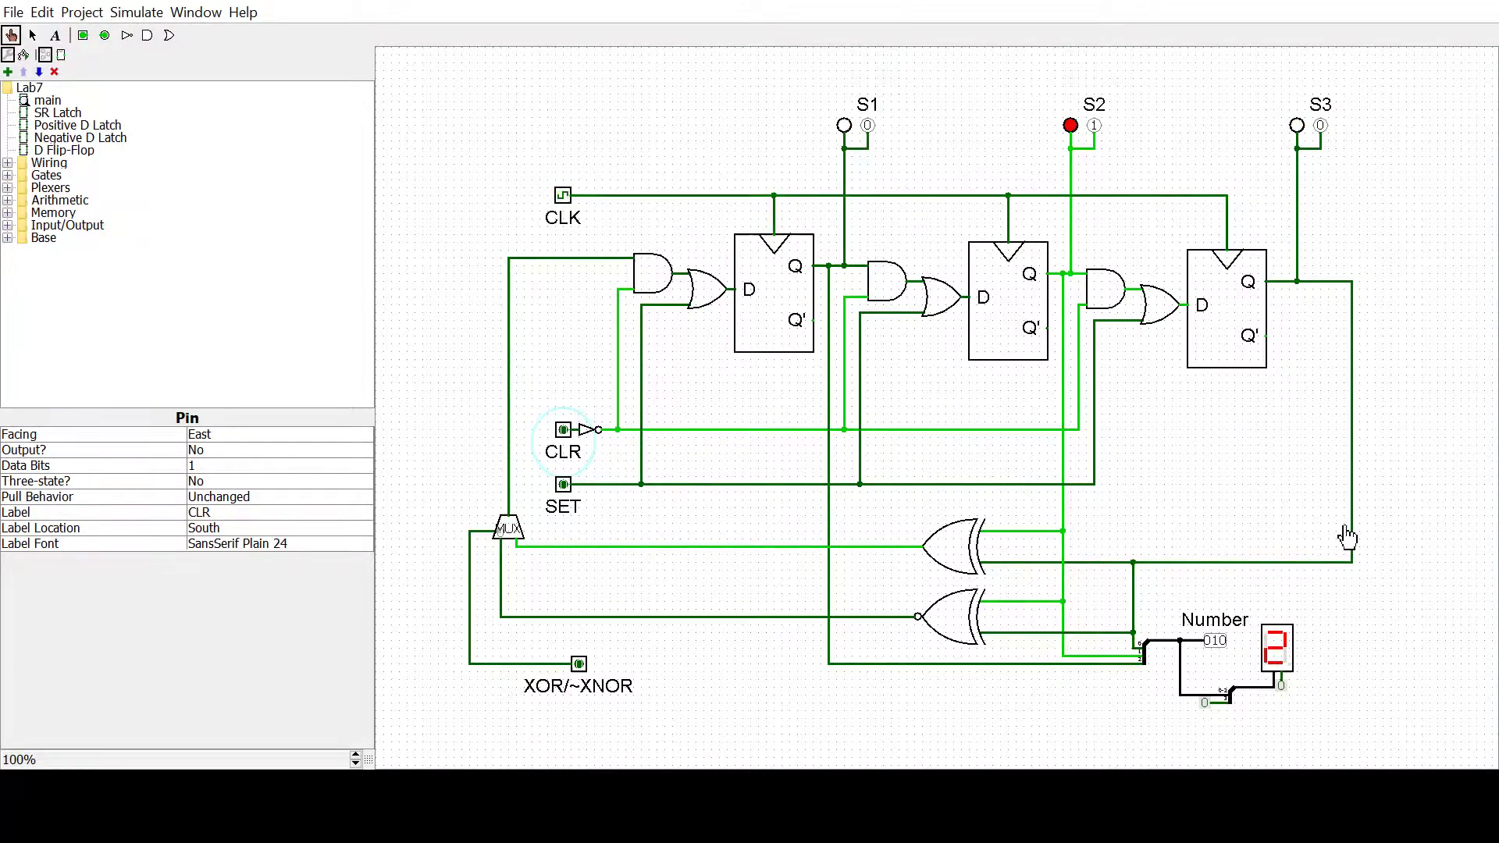
Step: Step the XNOR counter with CLK pulses, briefly raising SET, until the display reads 7
left_click(563, 196)
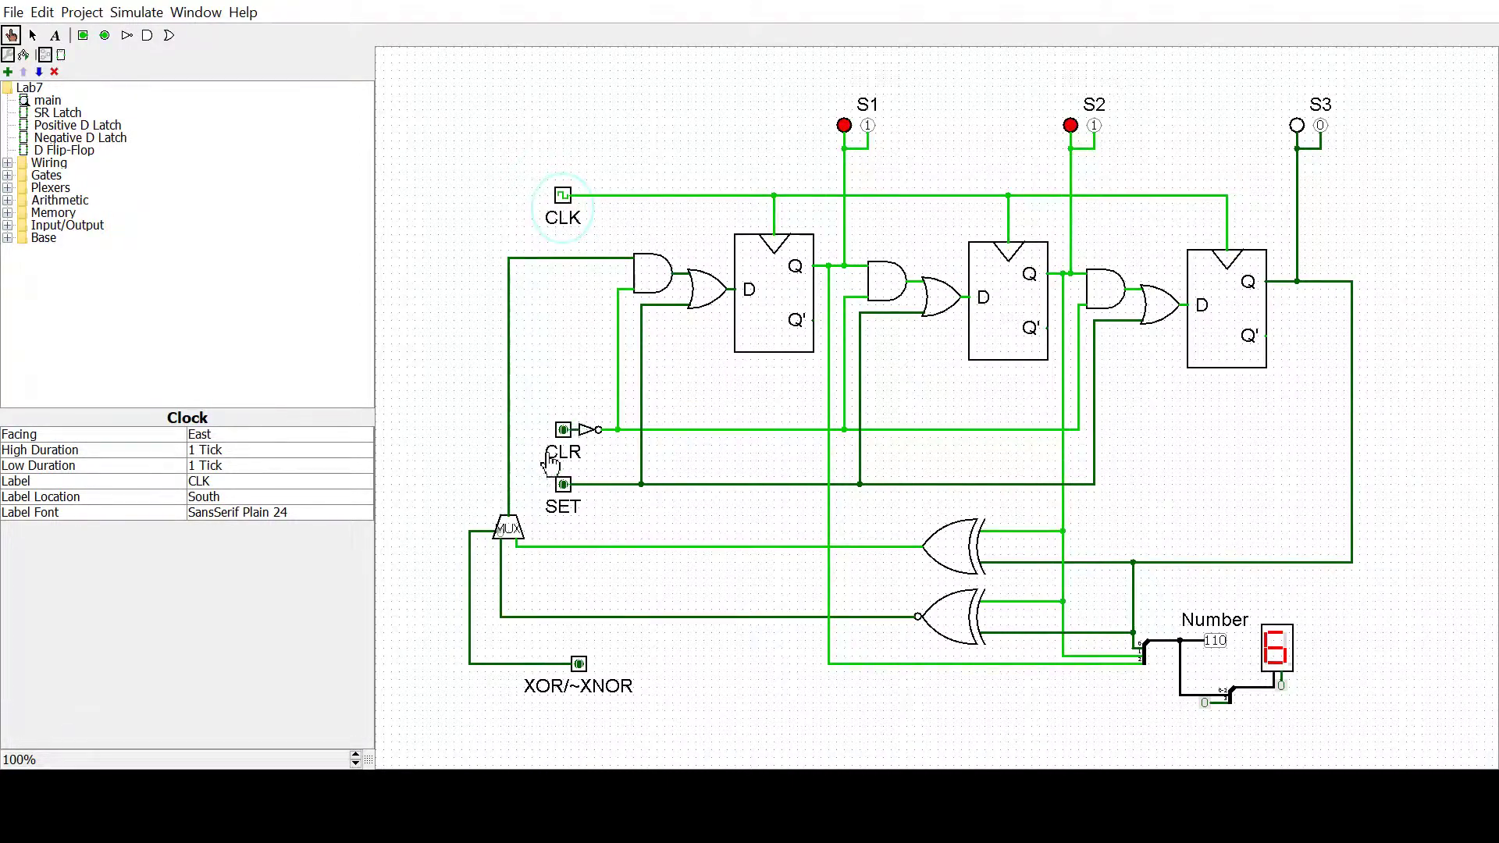
left_click(563, 487)
left_click(569, 202)
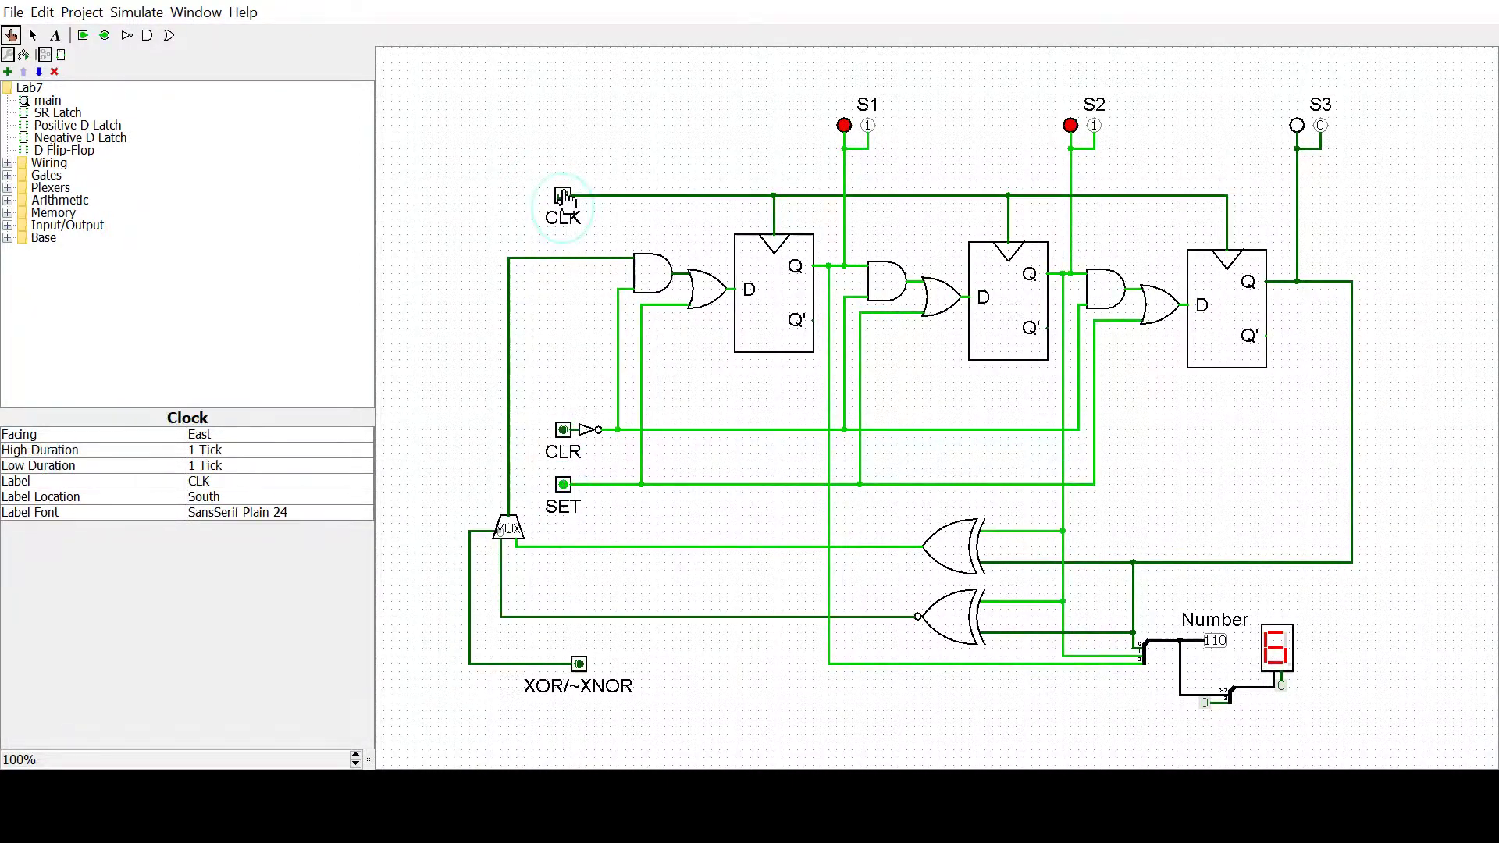
left_click(562, 486)
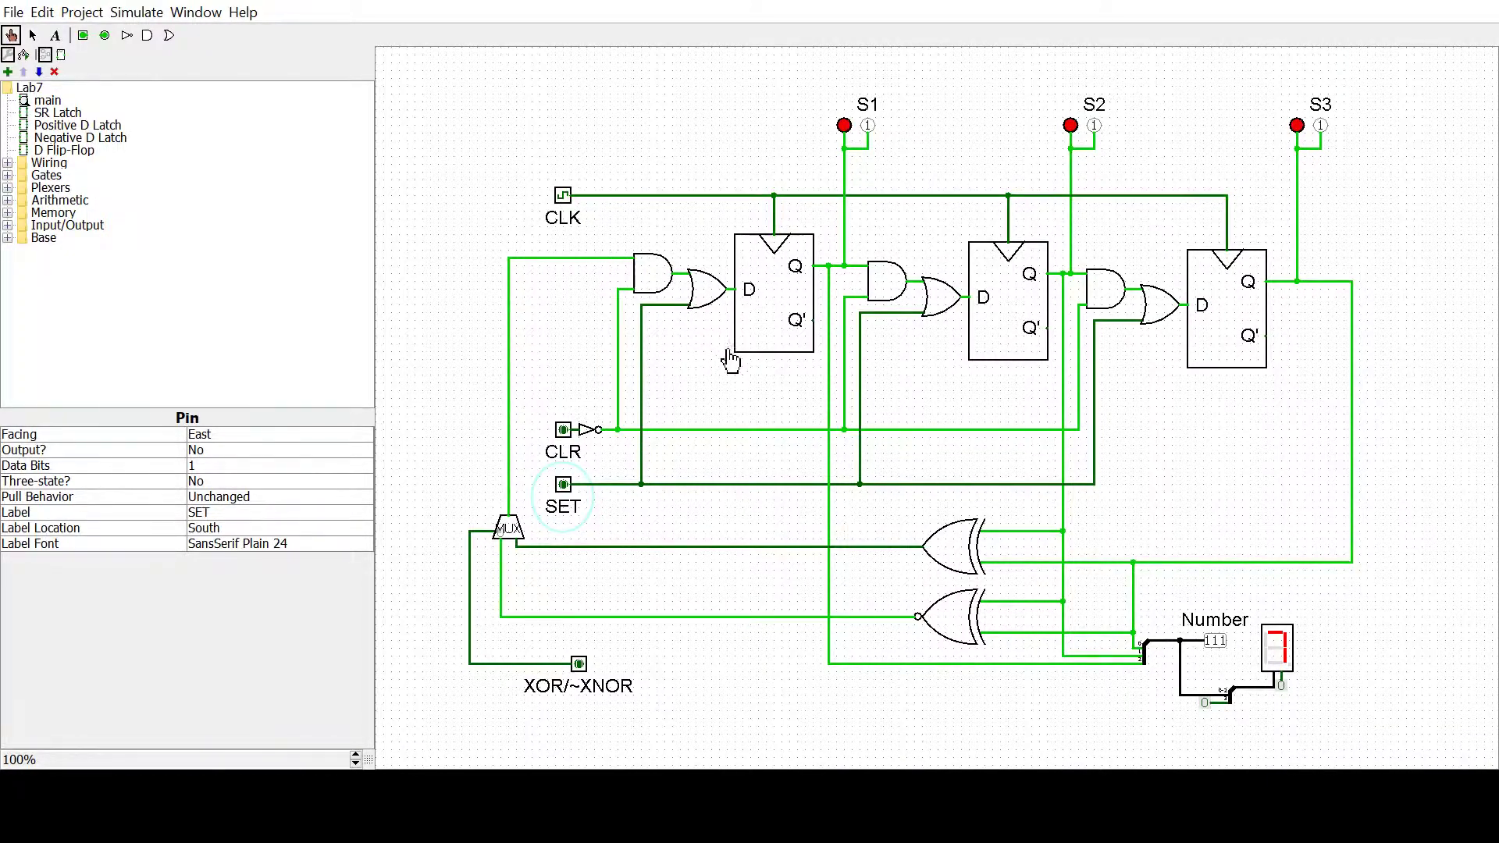
left_click(563, 198)
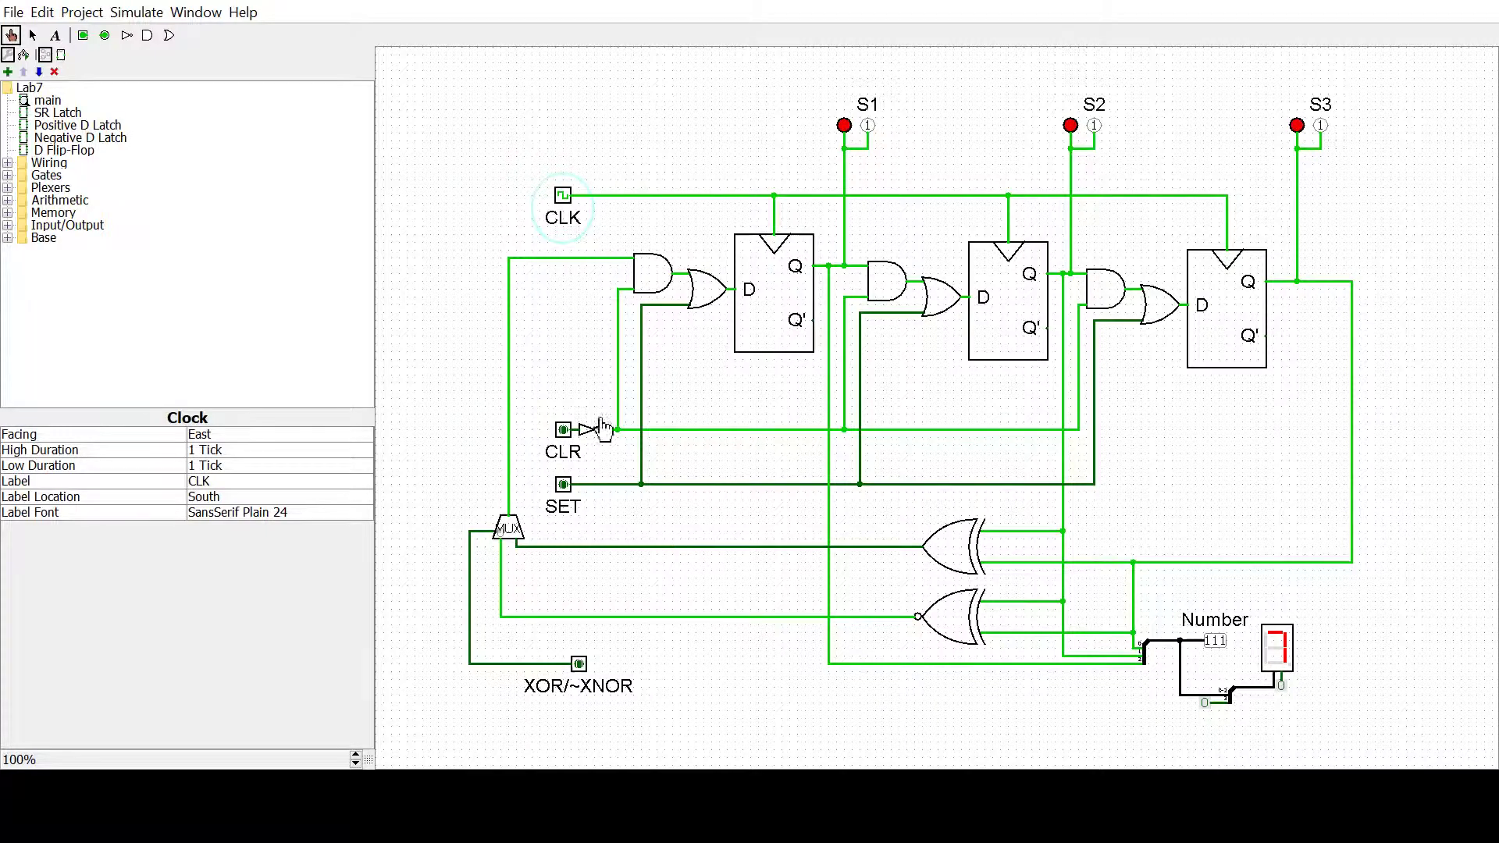
Step: Set XOR/~XNOR to 1 and clear the register to 000 with CLR and CLK pulses
left_click(578, 663)
left_click(562, 429)
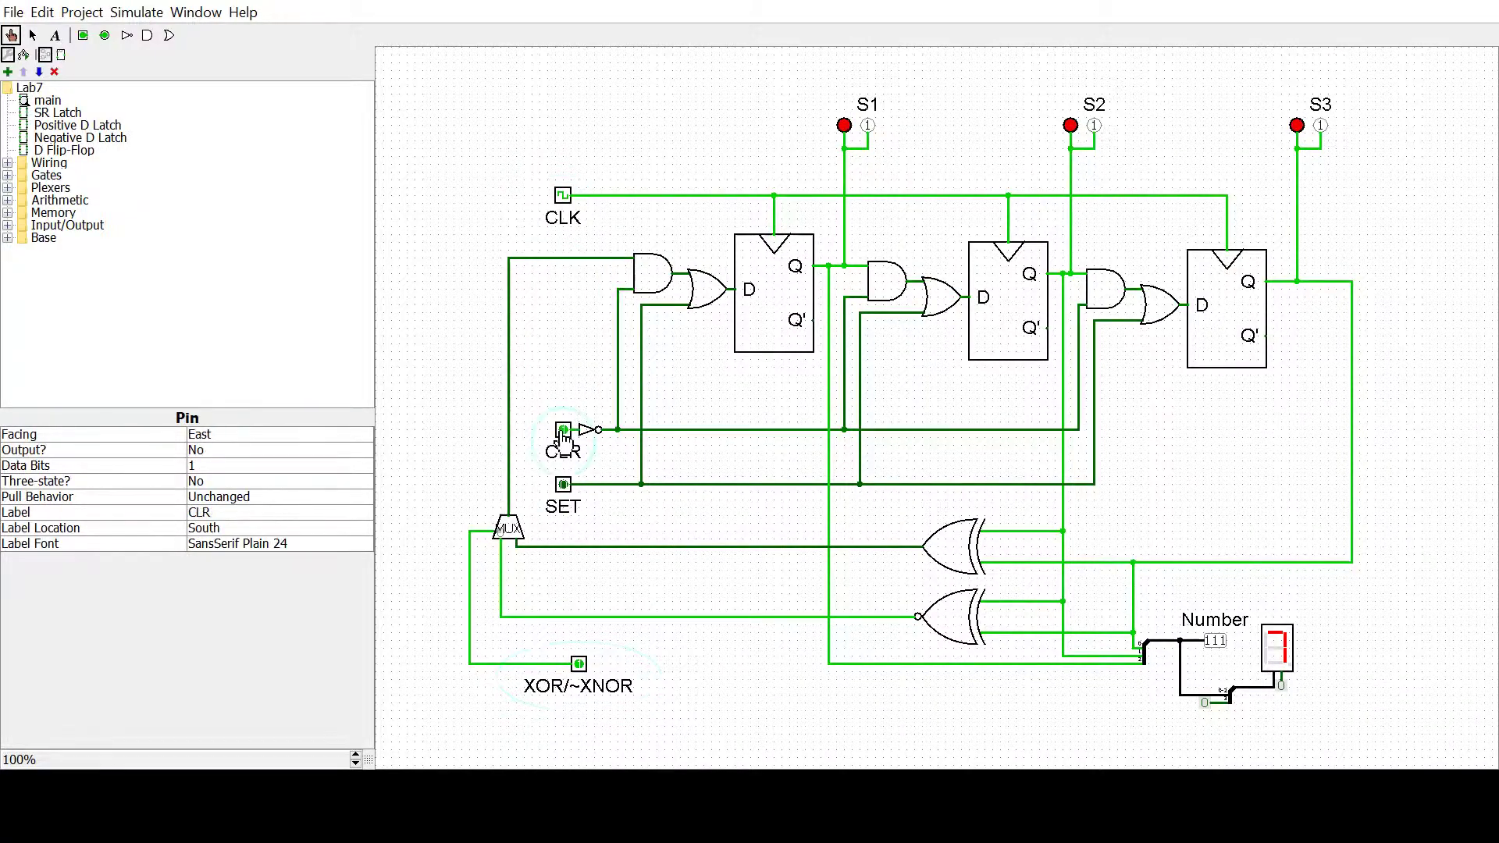
left_click(562, 194)
left_click(562, 194)
Step: Release CLR, preset 111 with SET and a CLK pulse, then clock once to 011
left_click(562, 195)
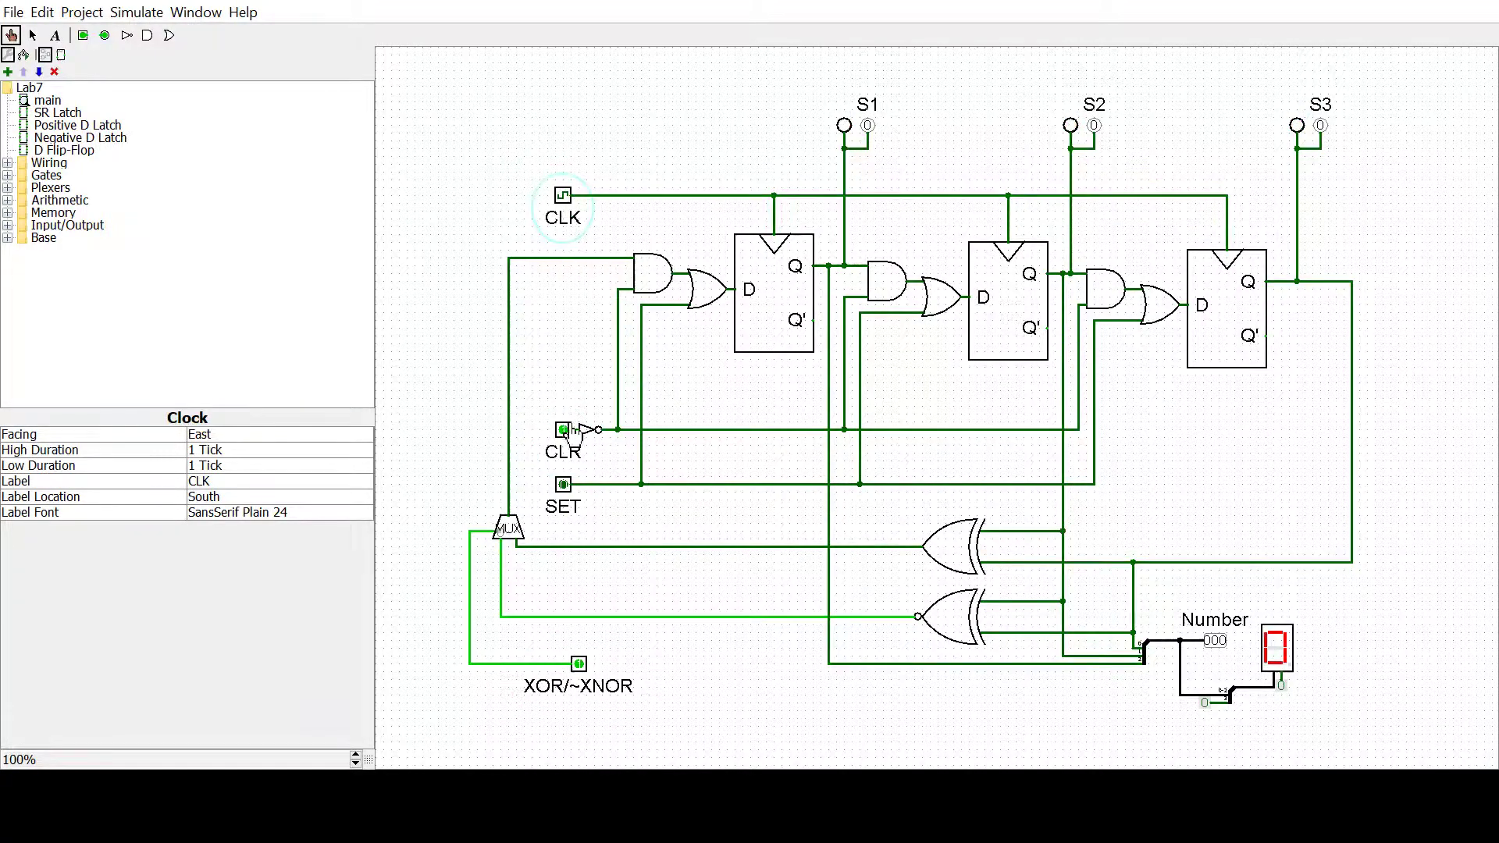
left_click(562, 429)
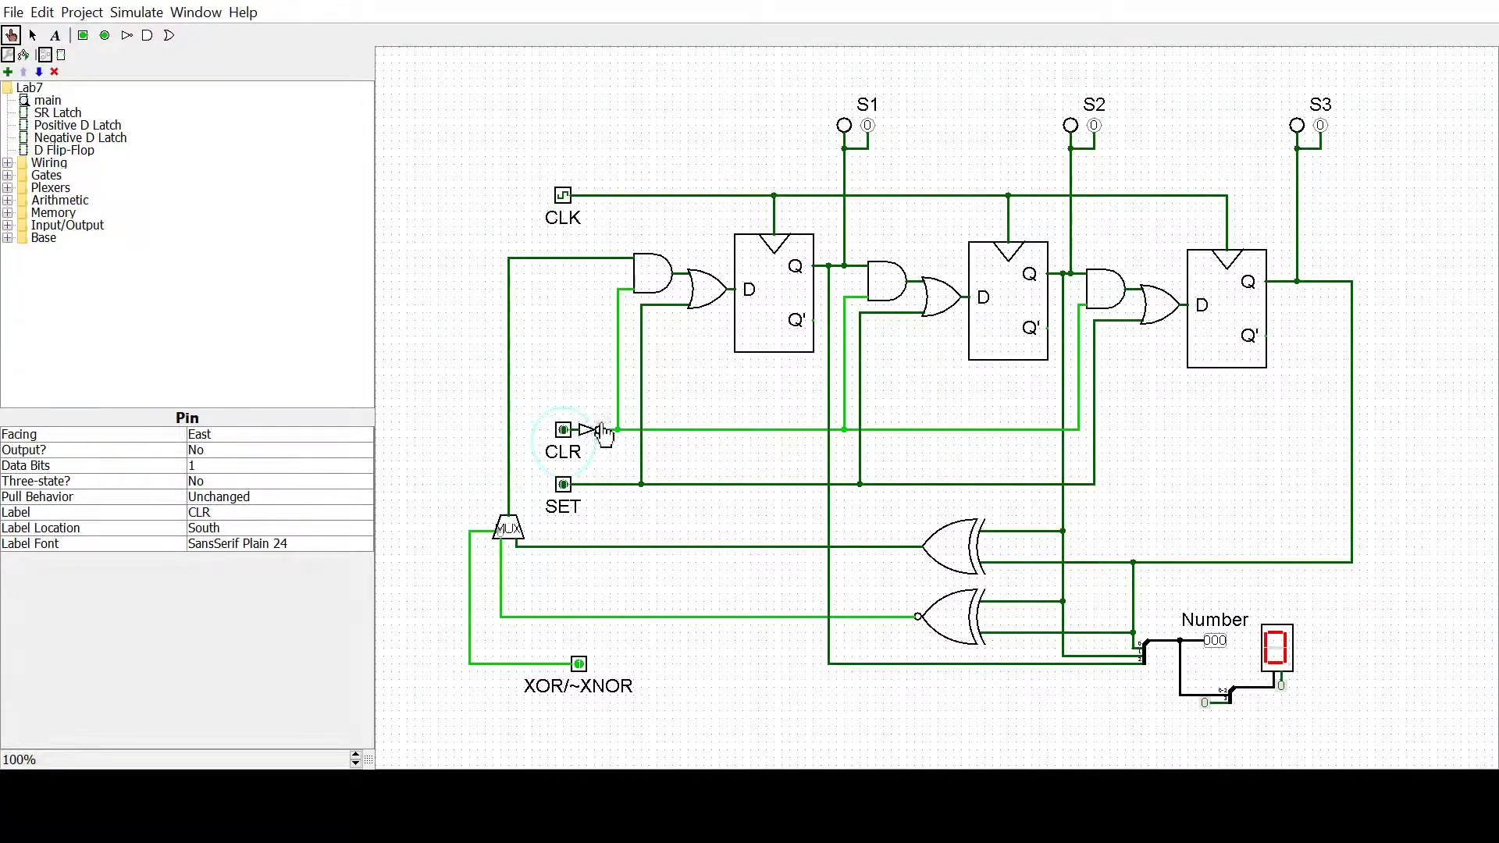
left_click(563, 484)
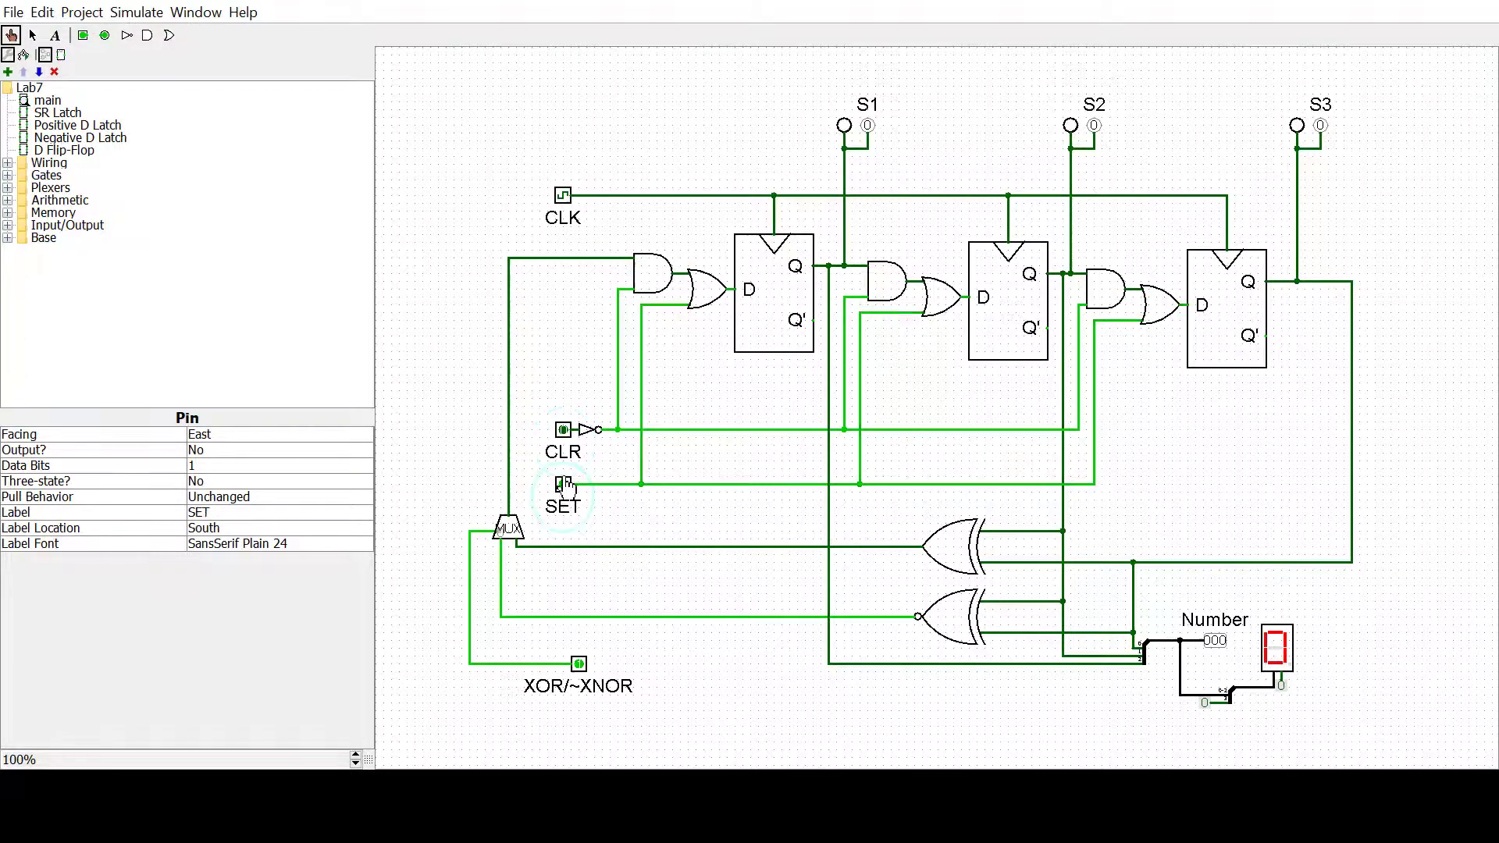
left_click(563, 195)
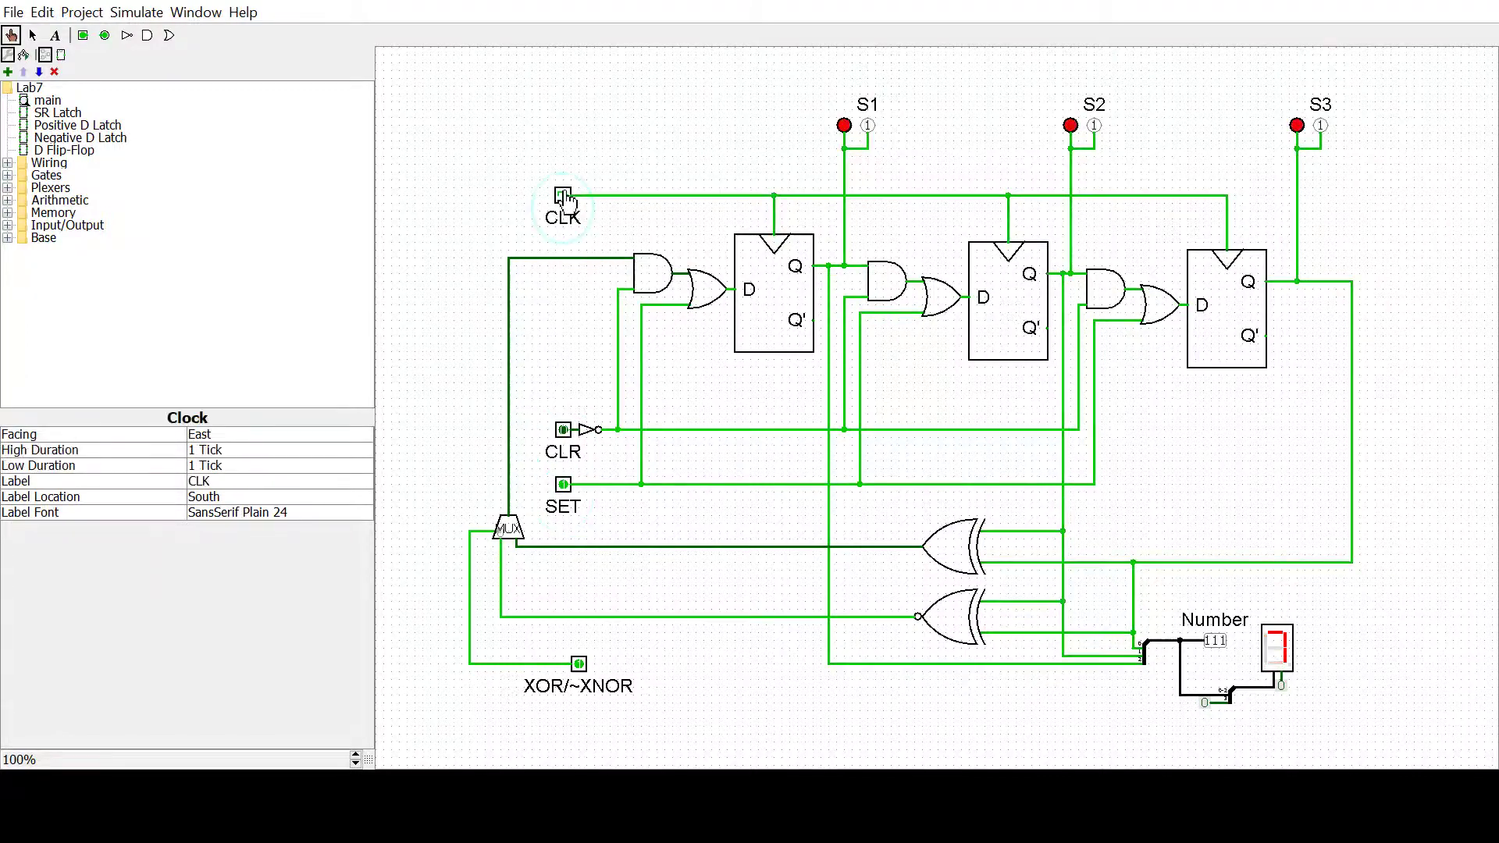
left_click(562, 484)
left_click(563, 195)
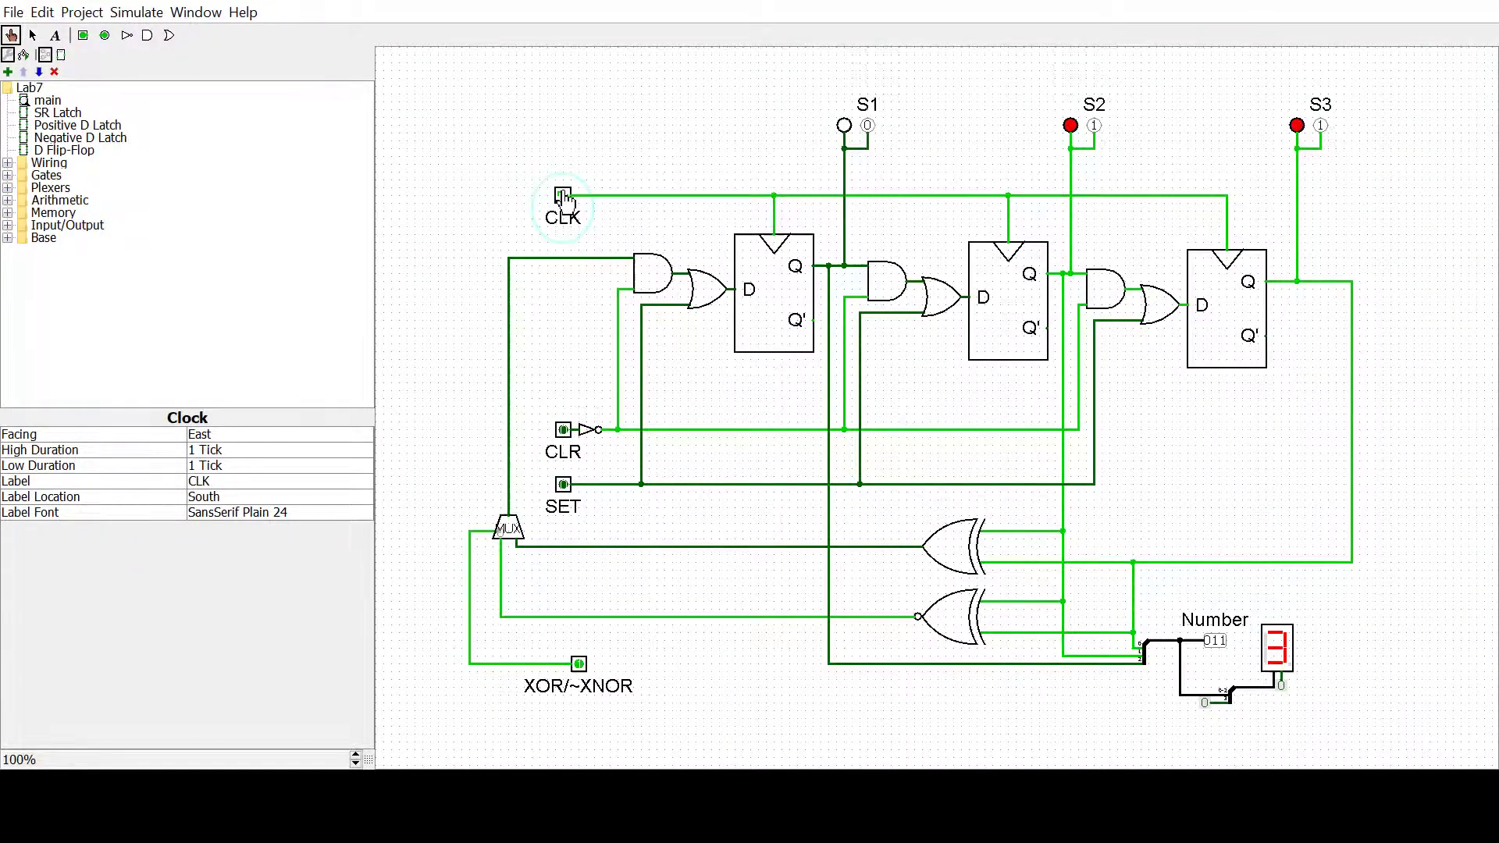